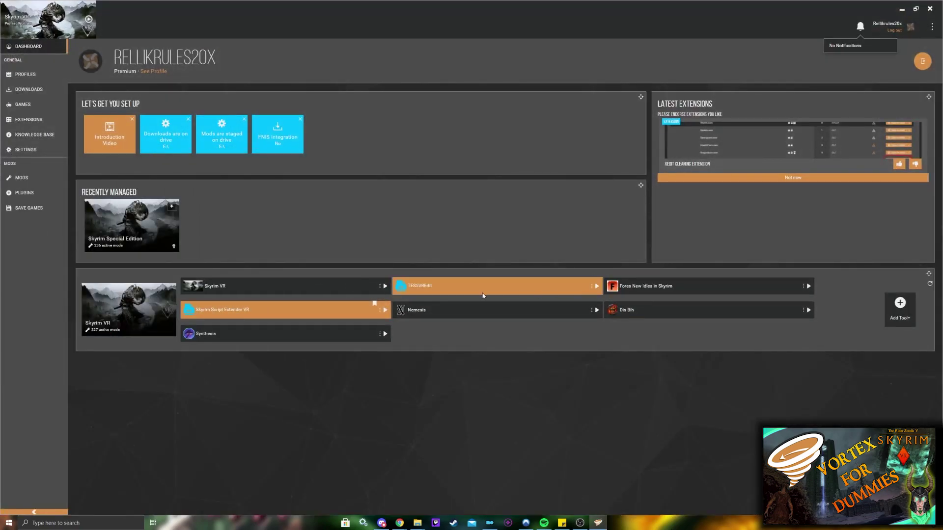
Step: Open the settings of the Fores New Idles in Skyrim tool, inspect its target file location and leave without saving
click(803, 286)
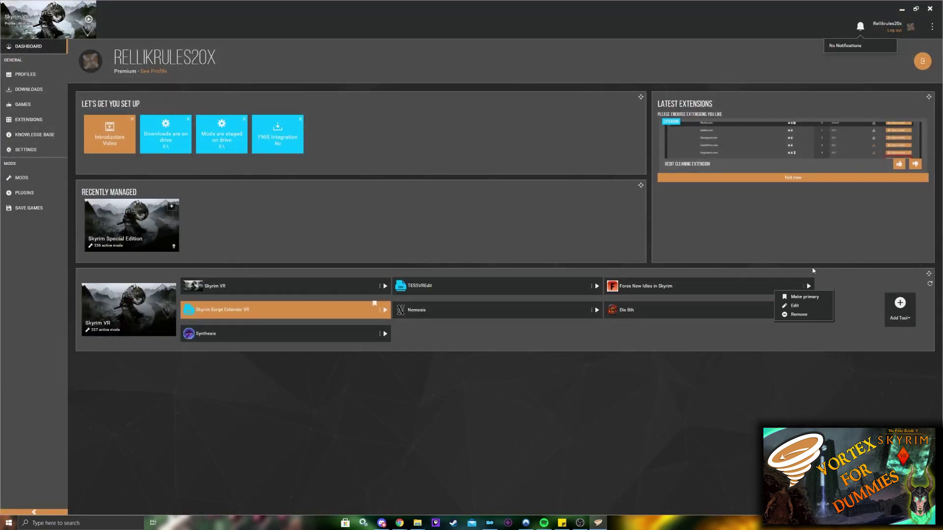
click(812, 267)
click(803, 289)
click(796, 284)
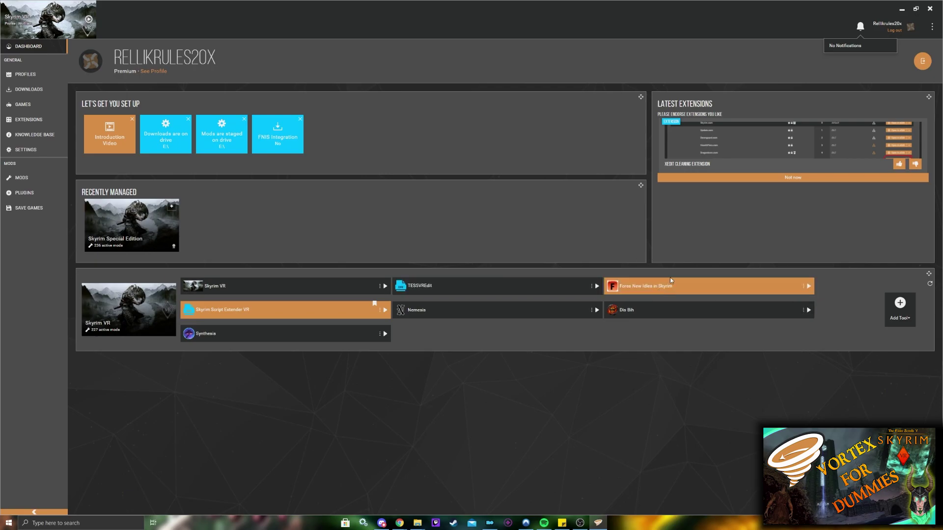
click(803, 285)
click(792, 305)
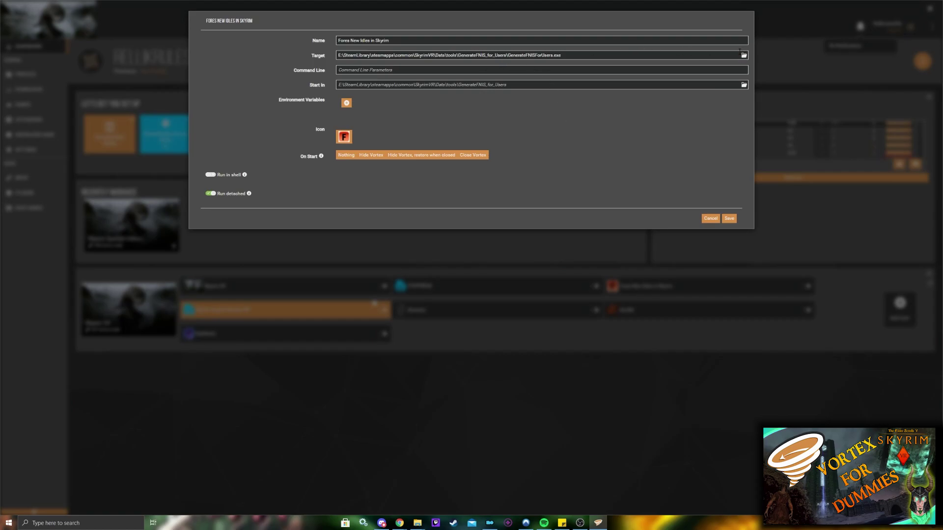
click(743, 55)
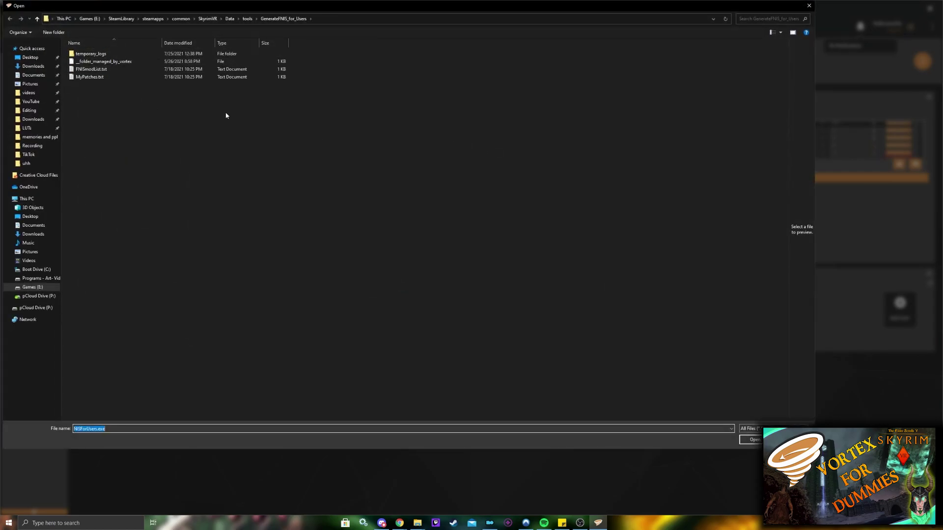
click(786, 440)
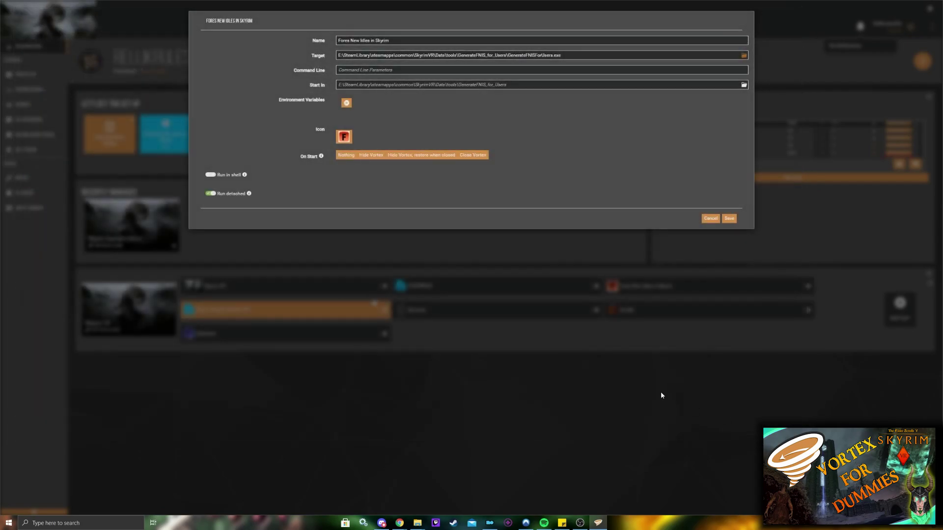
click(661, 392)
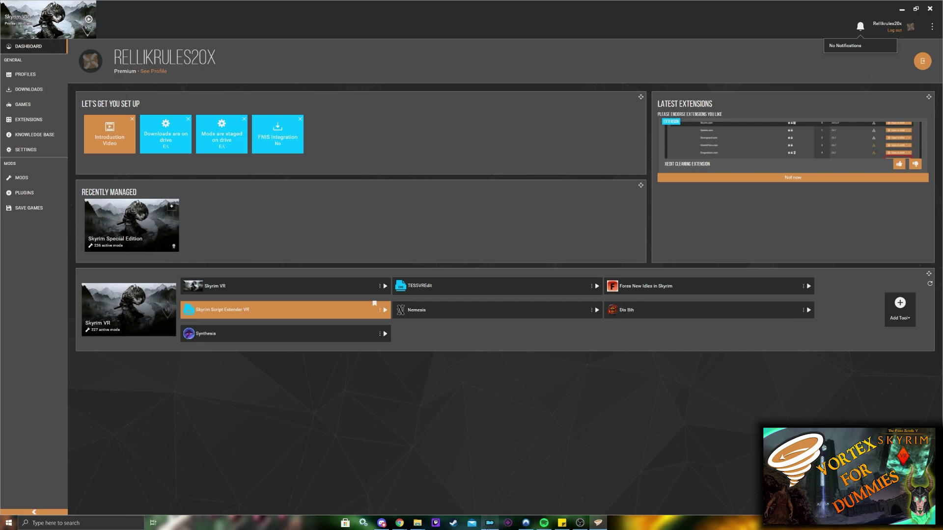
Step: Switch to Mod Organizer for Skyrim VR and look through the plugin load order
mouse_move(491, 527)
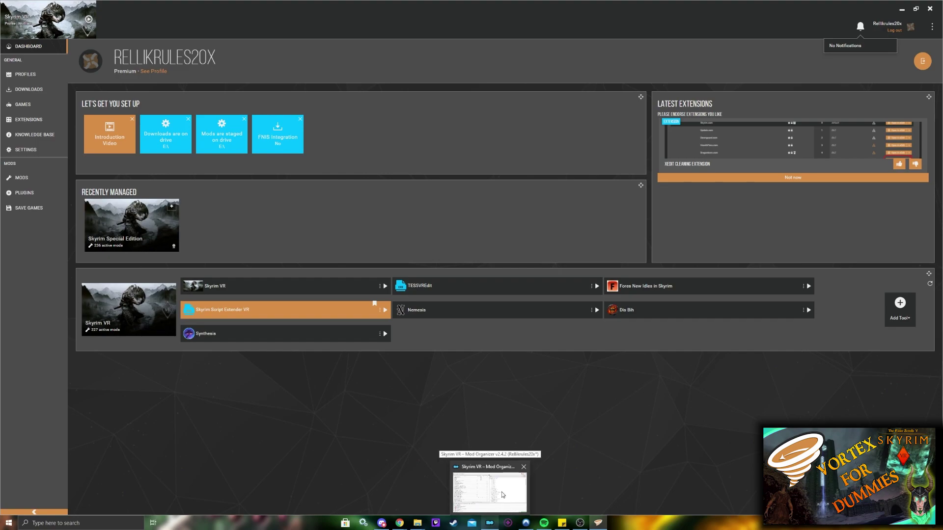
click(491, 485)
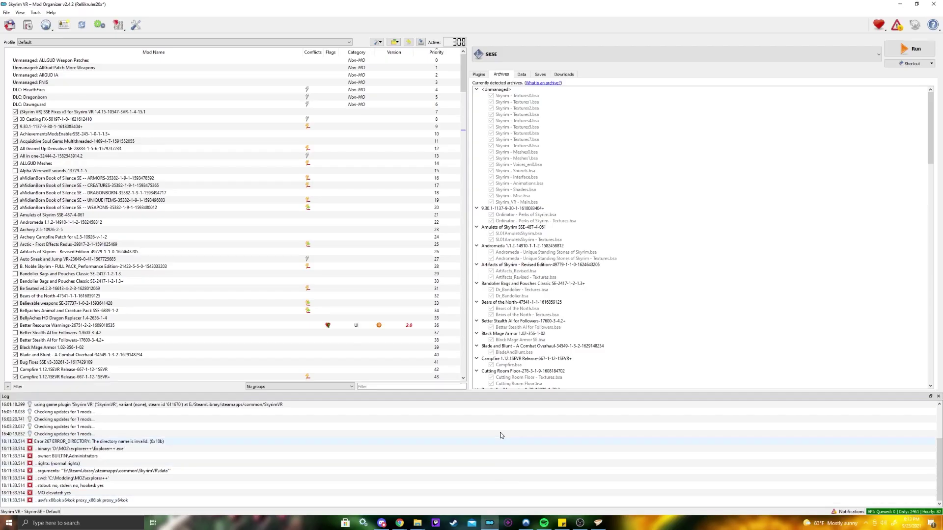
click(478, 74)
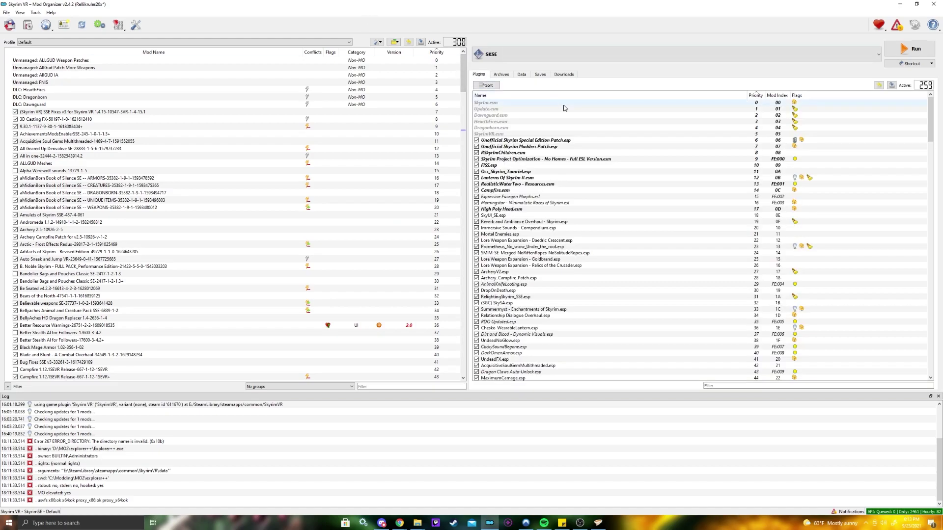
scroll(564, 108, down, 10)
drag(928, 149, 933, 349)
drag(935, 386, 927, 98)
Step: Look over the archives and downloads, and filter the downloads list by "fore"
click(501, 74)
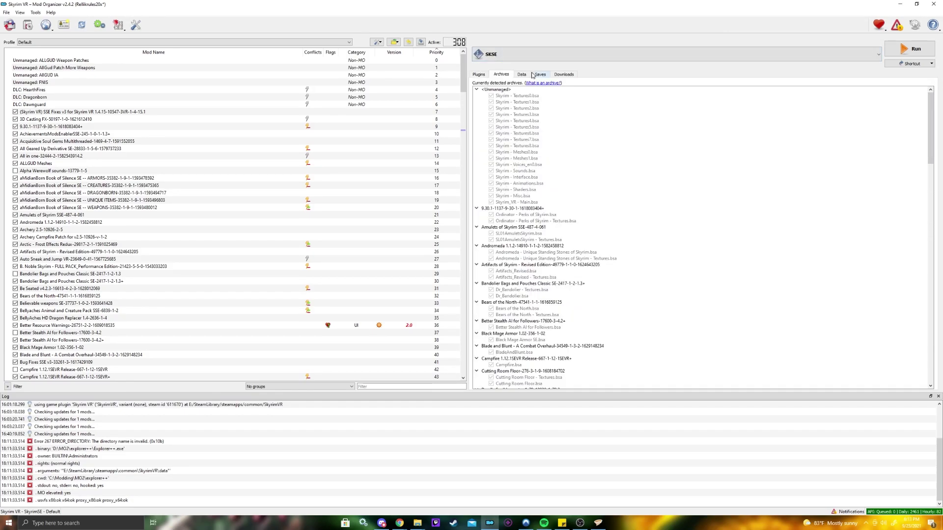
click(562, 74)
scroll(687, 147, down, 10)
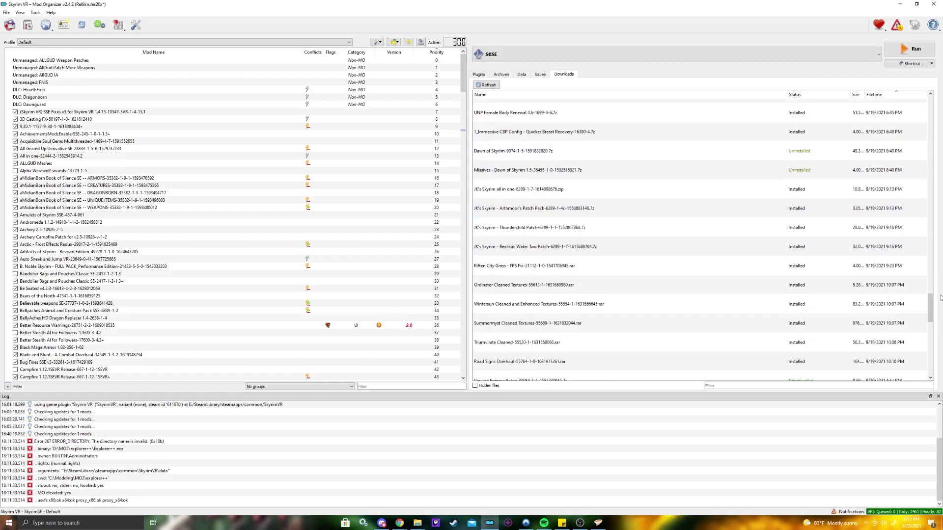
drag(932, 290, 931, 103)
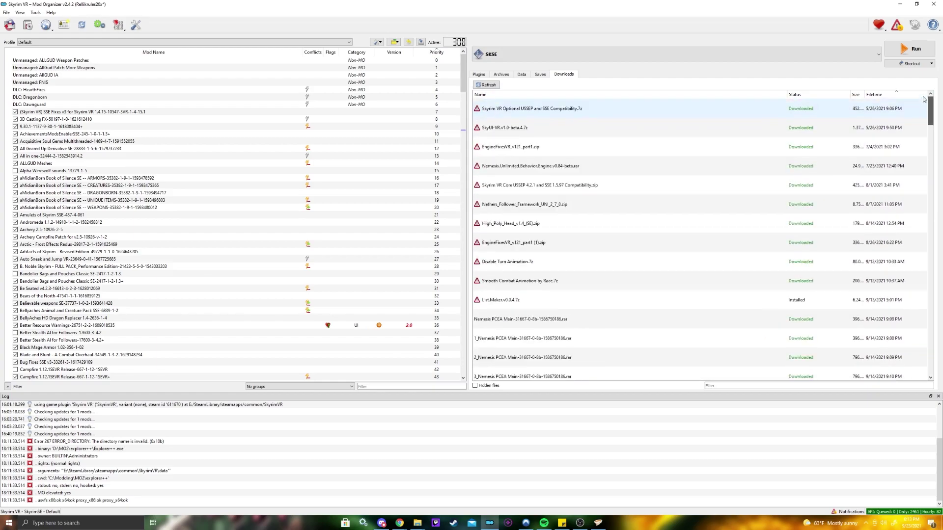
click(762, 387)
text(fore)
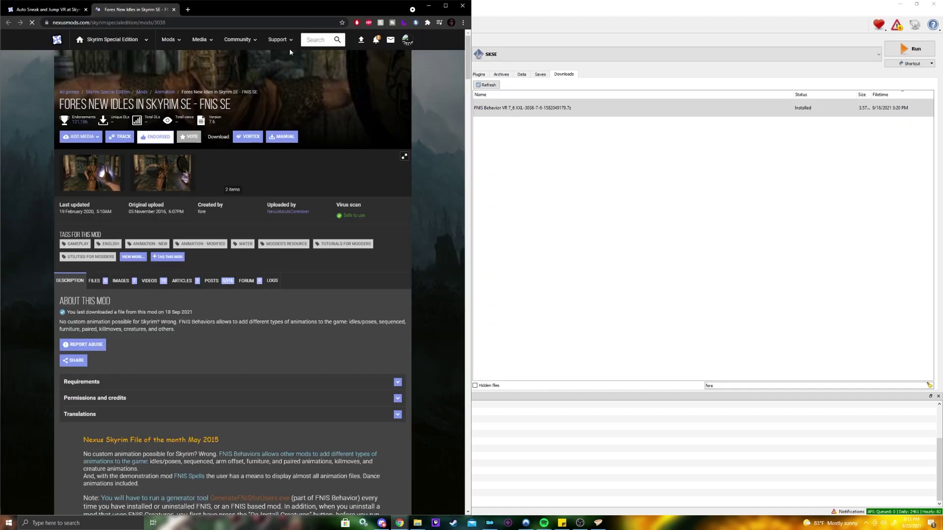
Step: Switch to the FNIS SE page on Nexus Mods and examine the description of the optional file FNIS Behavior VR 7_6 XXL
drag(371, 8, 466, 1)
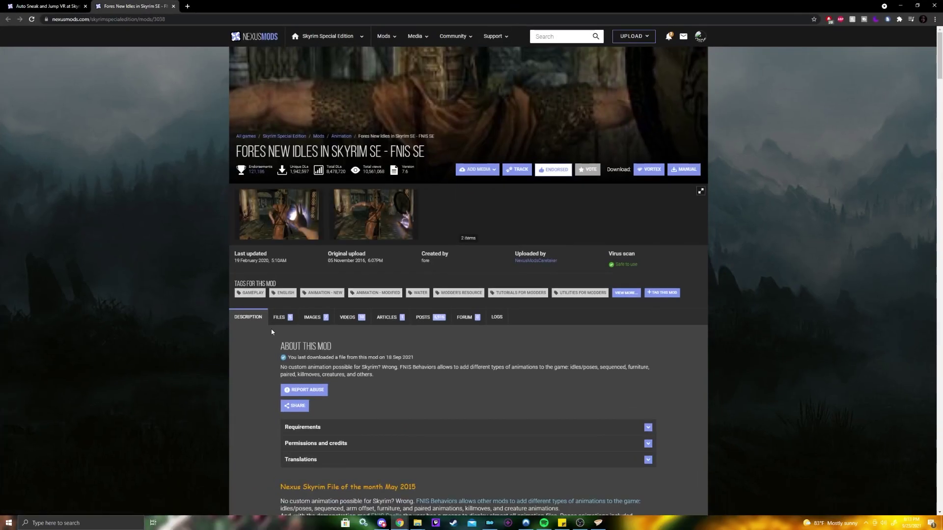
click(282, 318)
scroll(365, 228, down, 5)
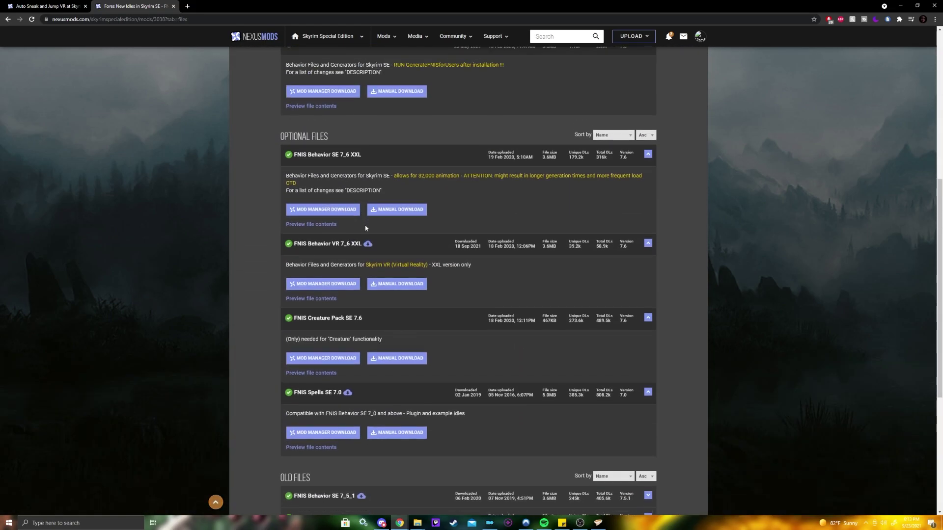
drag(290, 272, 507, 266)
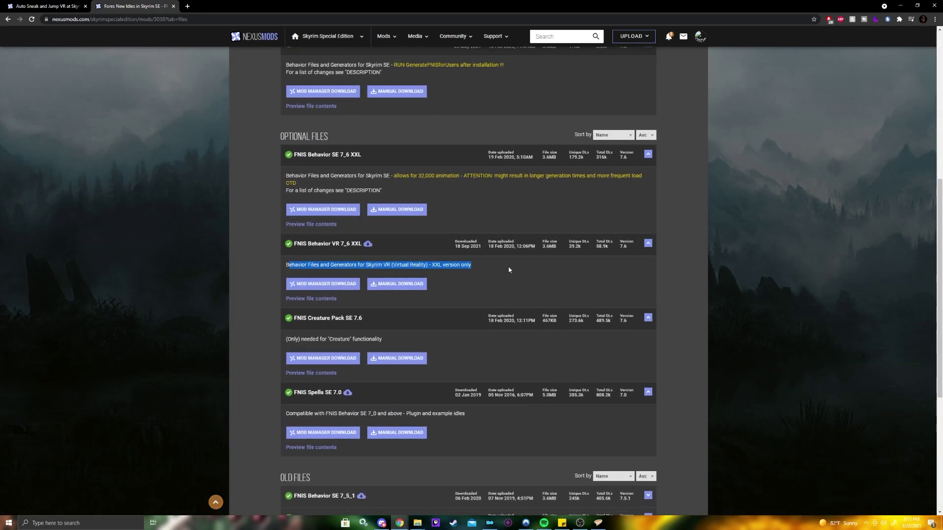
click(509, 265)
key(alt+Tab)
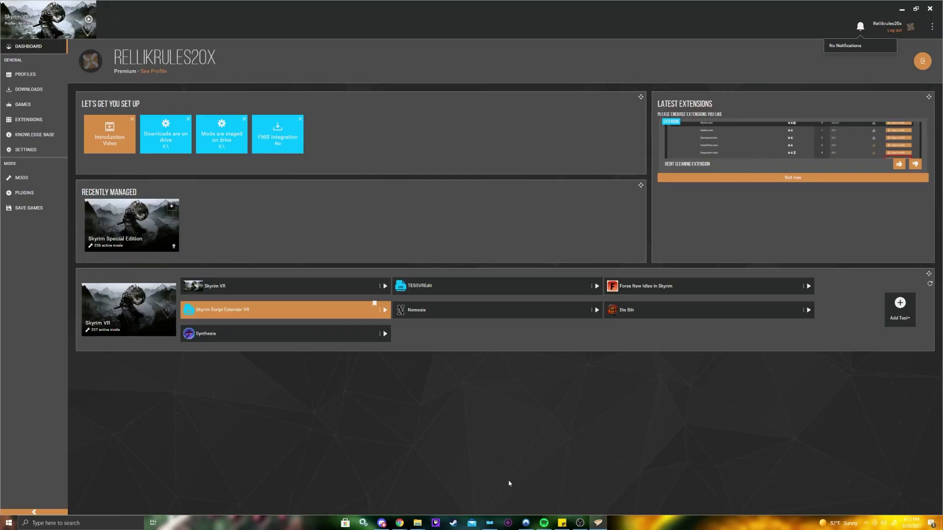
Step: Return to Mod Organizer, edit the executables list and browse for a program file in the Vortex Mods skyrimvr folder
click(489, 522)
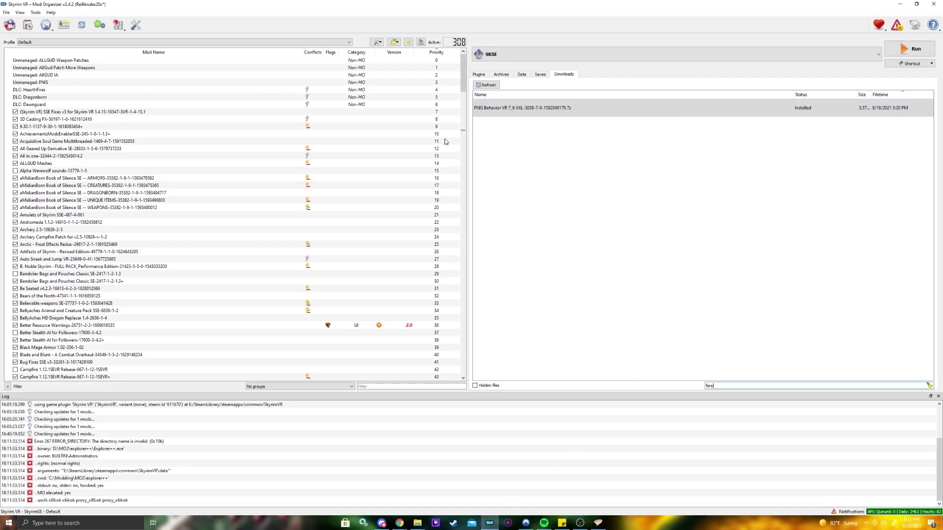
scroll(278, 320, down, 18)
click(532, 55)
click(497, 69)
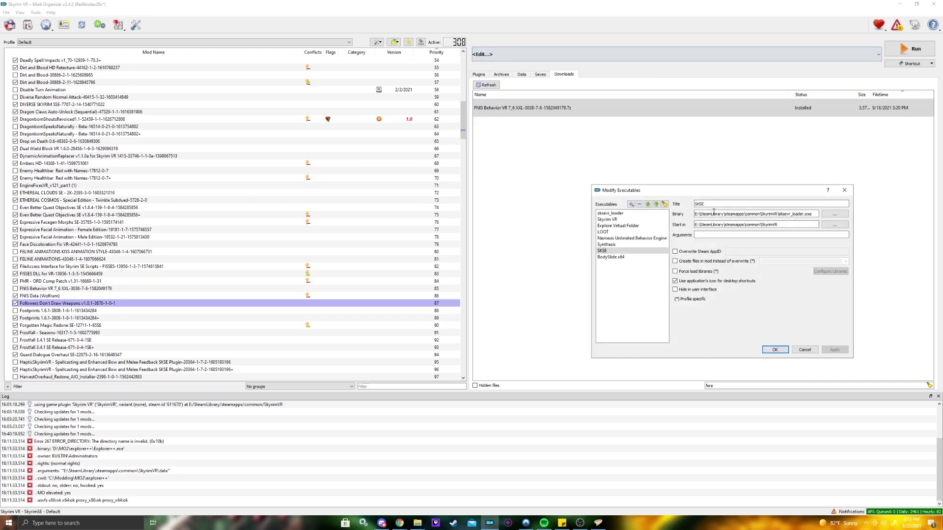
click(610, 257)
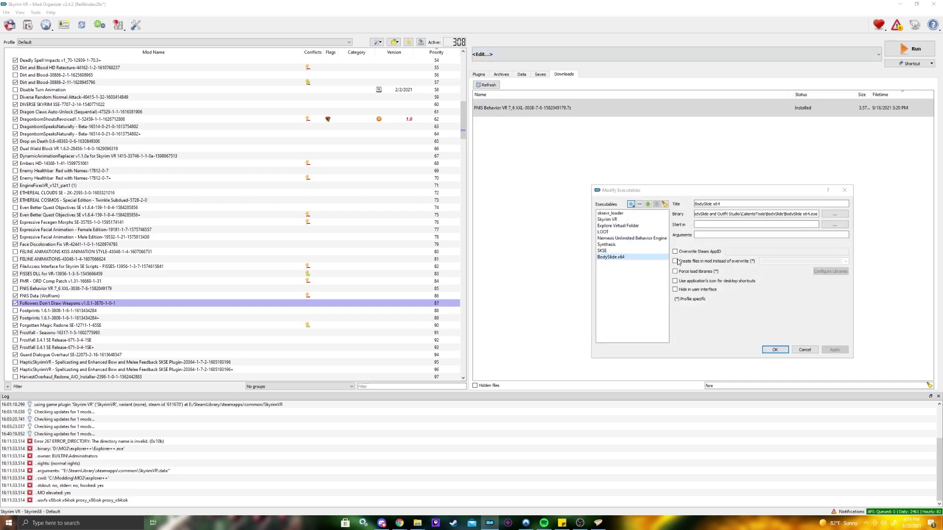
click(834, 214)
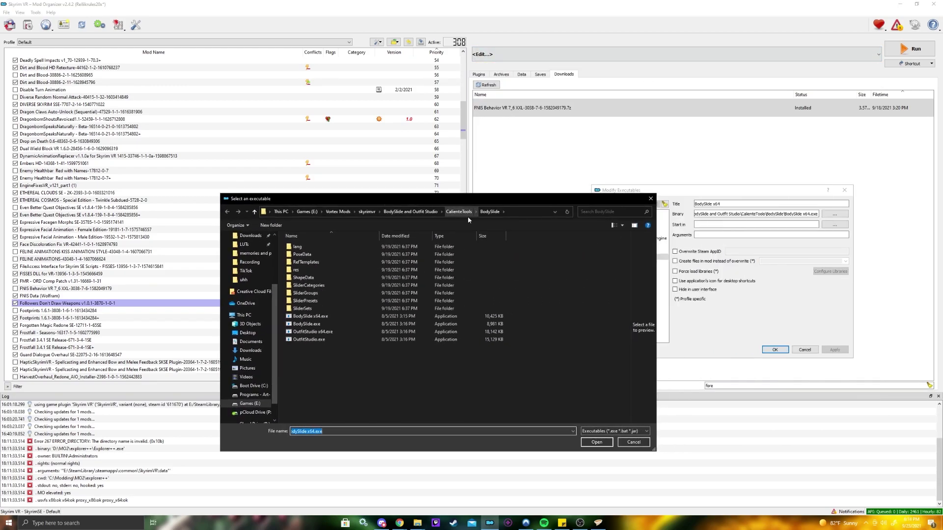
click(367, 212)
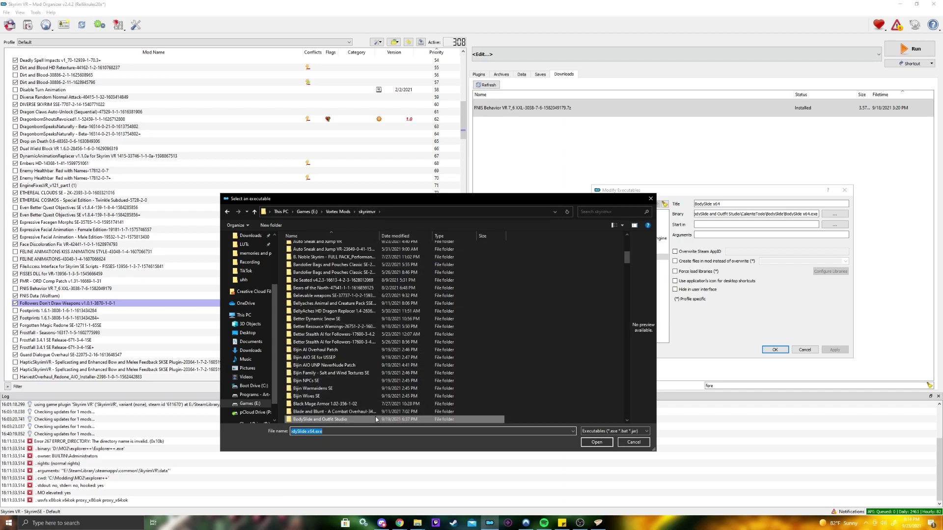
Step: Add GenerateFNISforUsers from the tools folder of Fores New Idles in Skyrim SE - FNIS SE as an executable and save the list
text(fore)
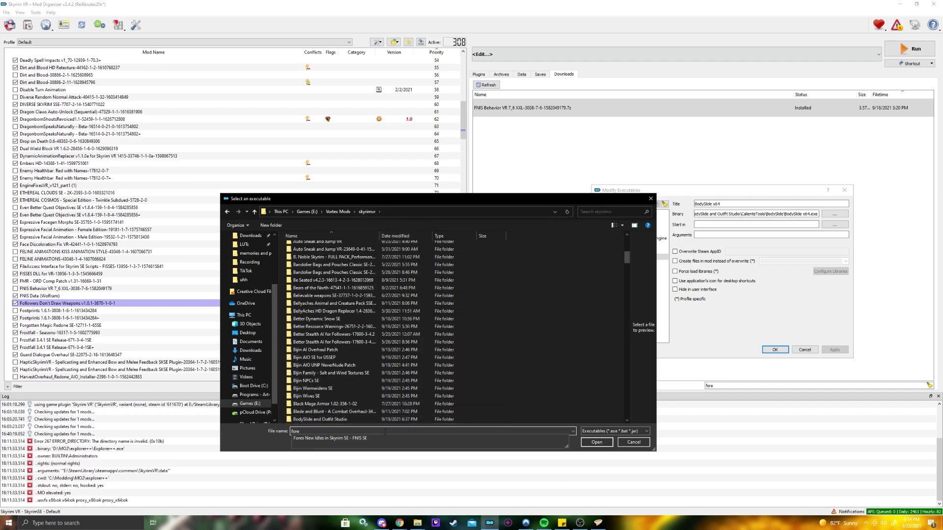
click(376, 437)
click(587, 444)
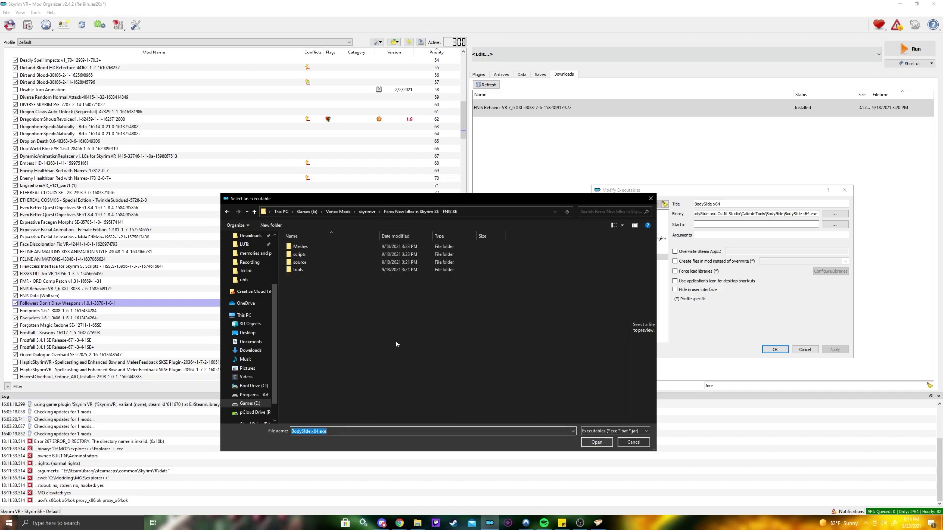
double_click(303, 270)
click(324, 255)
double_click(325, 255)
click(343, 269)
click(596, 442)
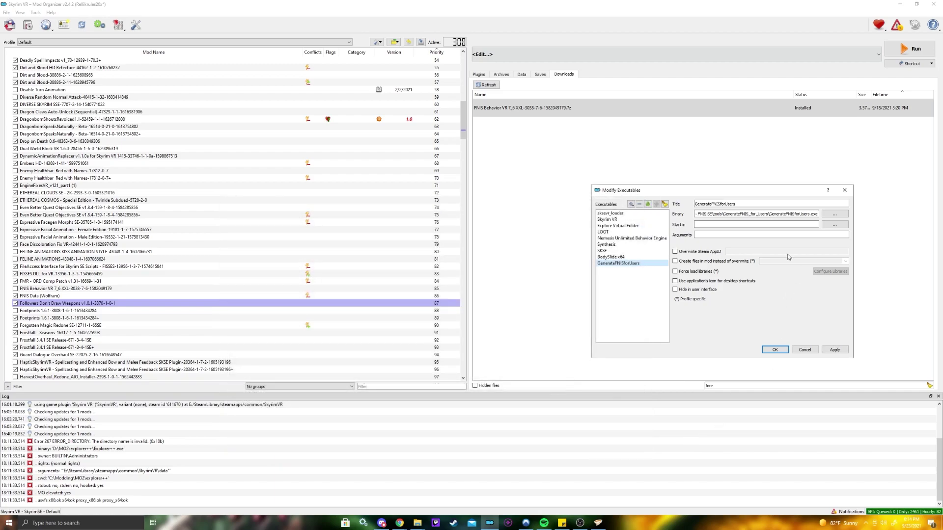
click(832, 350)
click(774, 350)
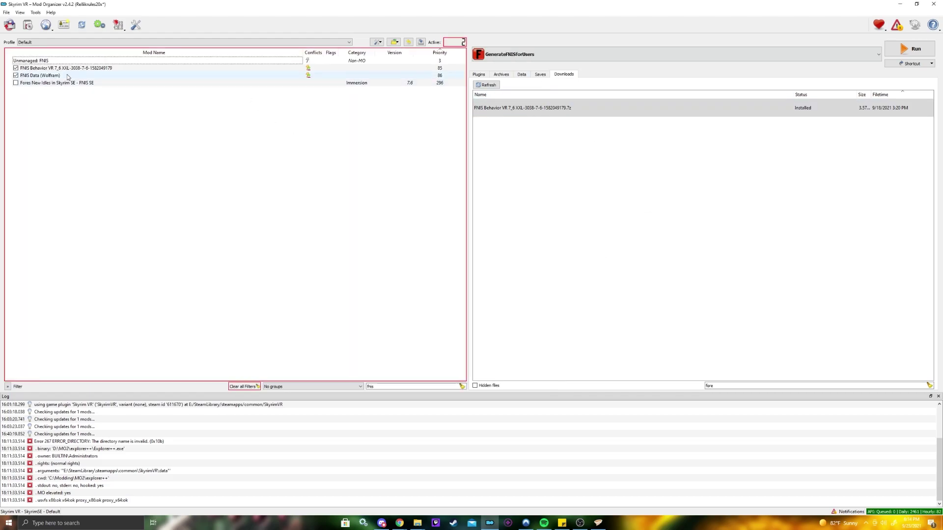
Step: Reinstall the FNIS Behavior VR 7_6 XXL download under the name Fores New Idles in Skyrim SE - FNIS SE and enable it
right_click(51, 83)
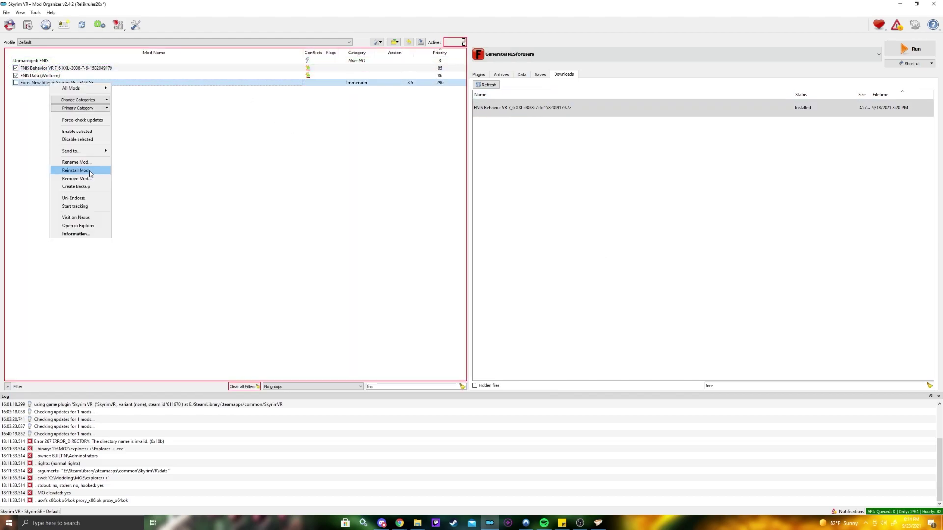
click(76, 171)
click(508, 265)
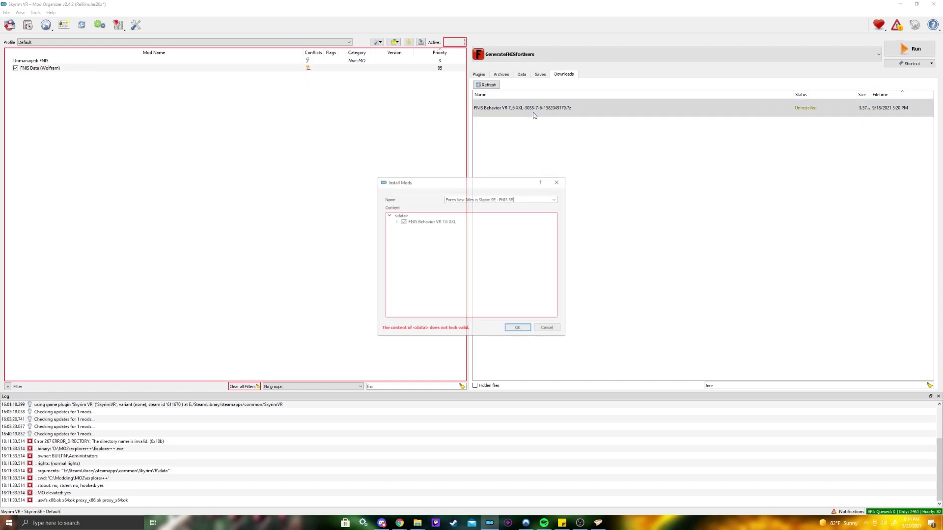
click(397, 221)
click(518, 328)
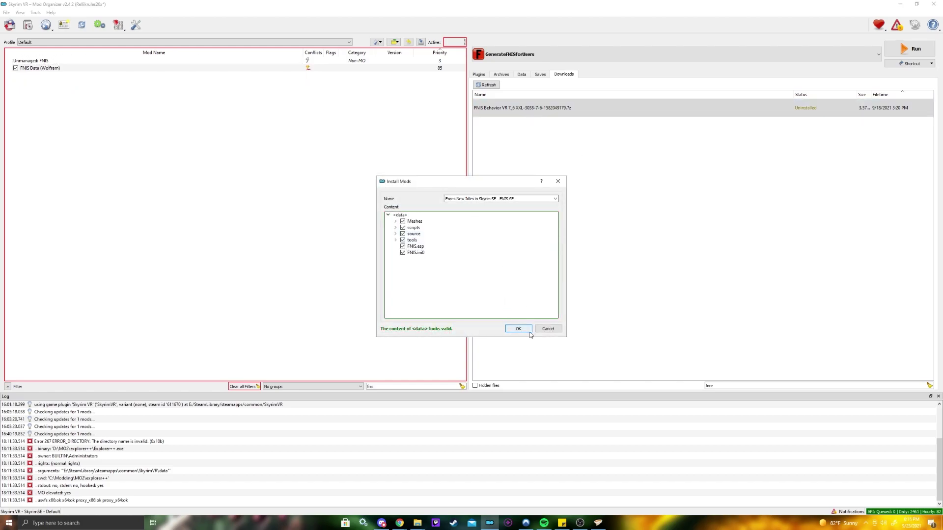
click(524, 330)
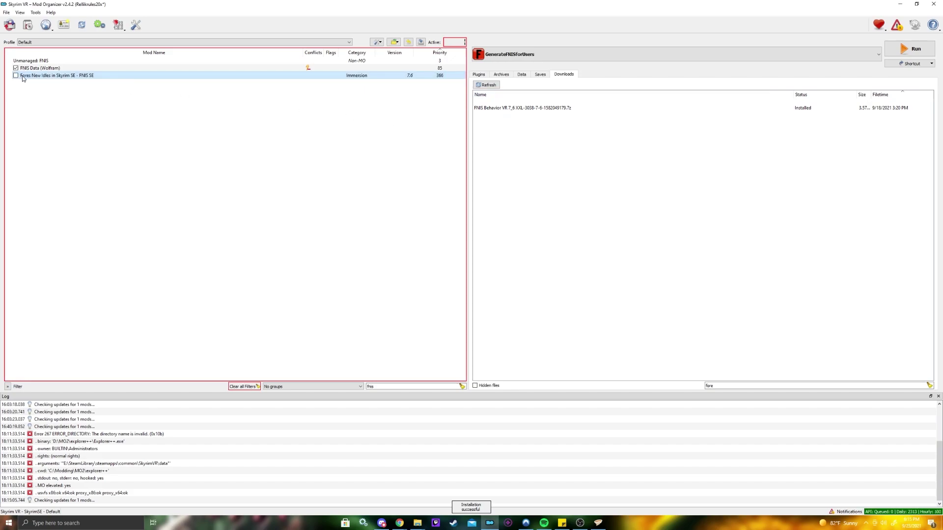
click(16, 76)
click(715, 106)
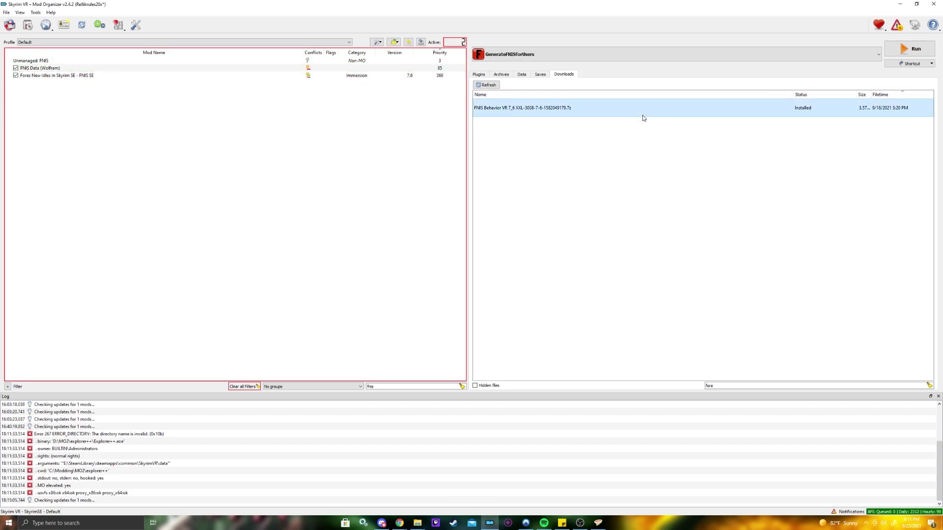
Step: Run GenerateFNISforUsers through Mod Organizer and update the FNIS behavior with the GENDER Specific Animations and SKELETON Arm Fix patches
click(915, 49)
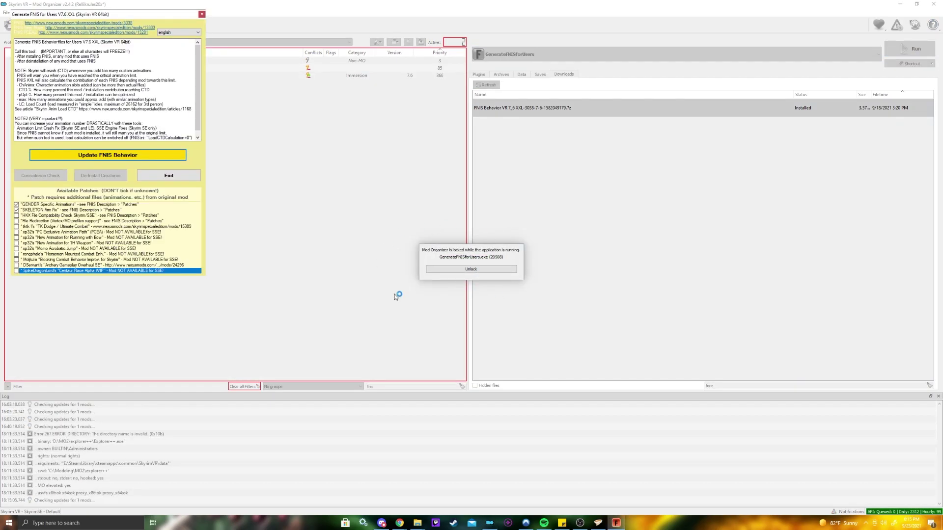
drag(93, 16, 473, 140)
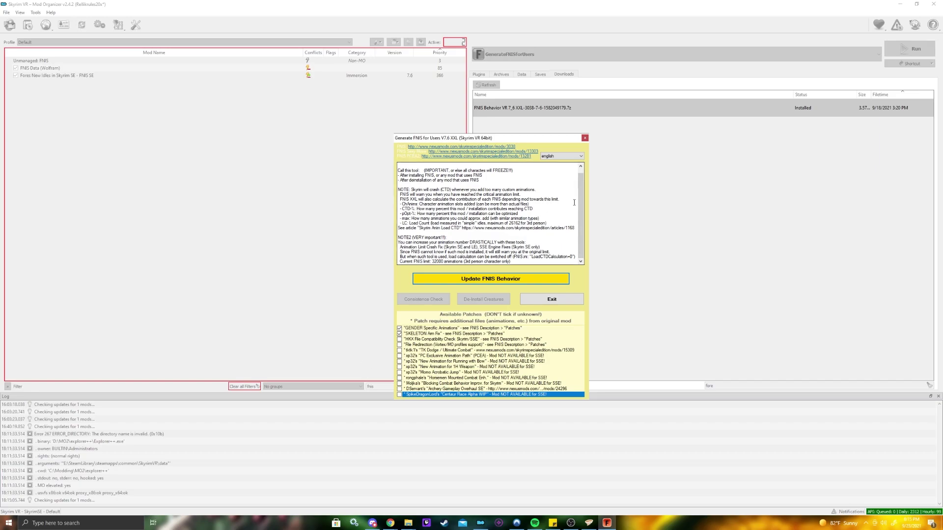
click(492, 281)
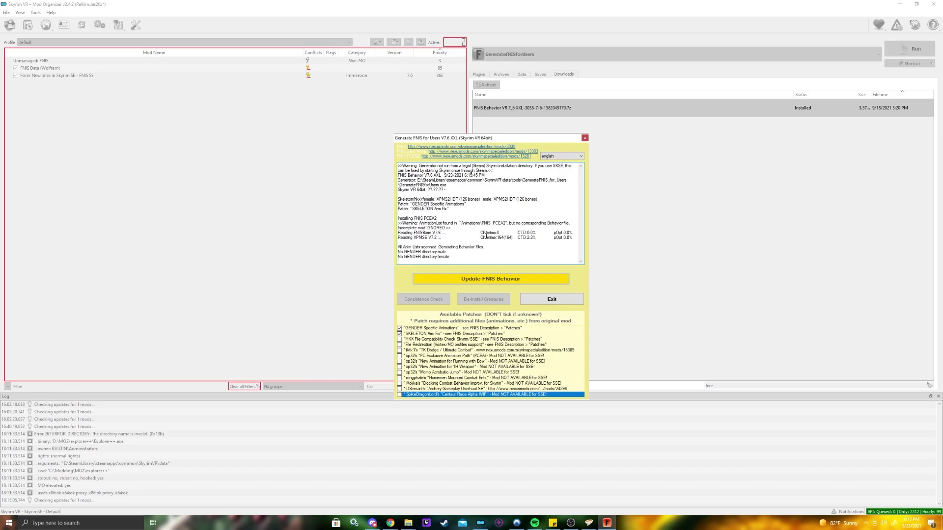
click(607, 523)
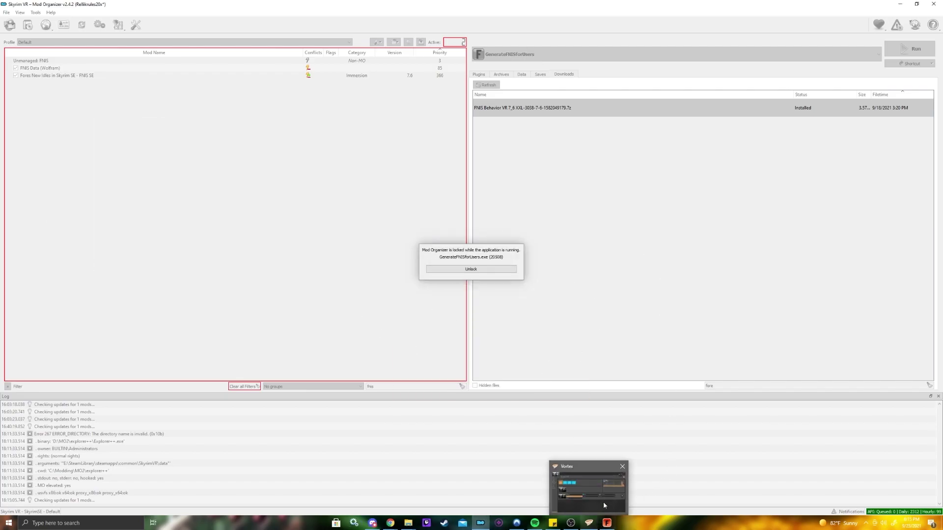
Step: Exit the FNIS generator and decline creating a program shortcut on the desktop
click(607, 524)
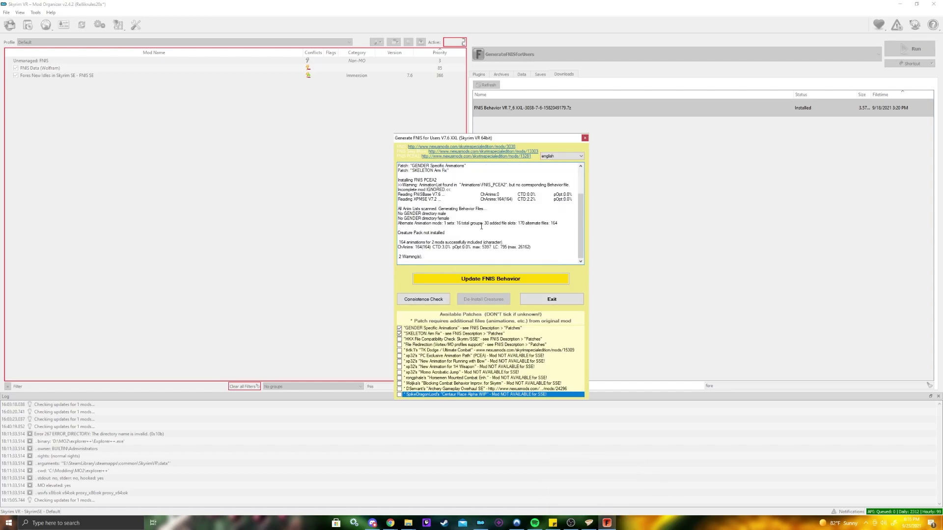
click(556, 299)
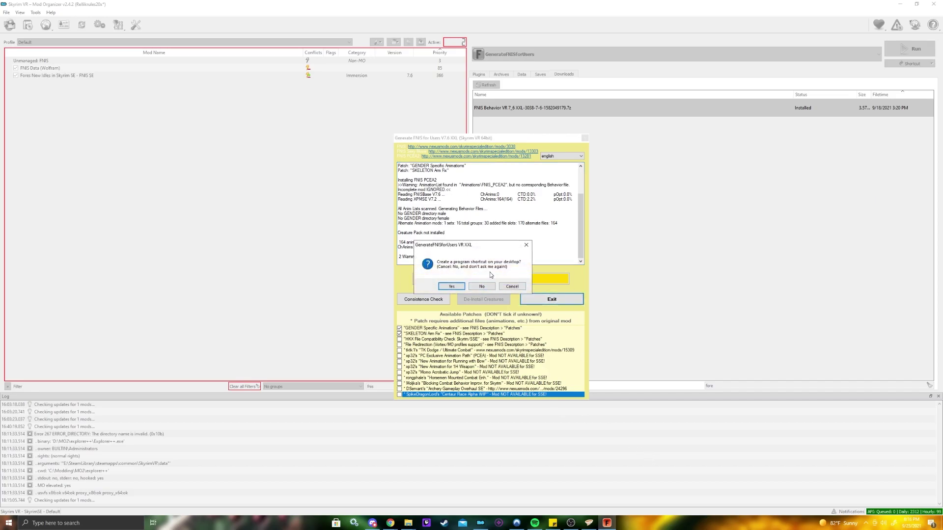
click(481, 288)
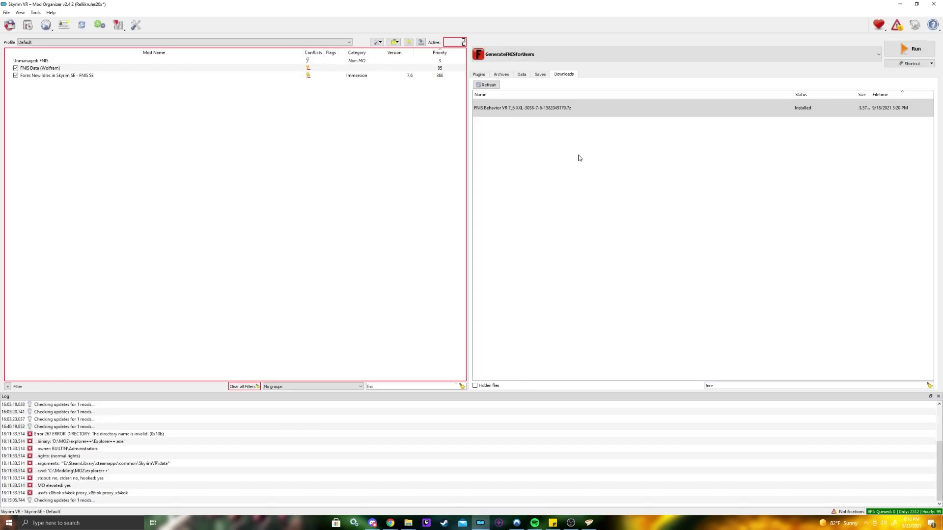
Step: Browse the virtual data folders to the character assets of werewolfbeast, under meshes and Actors
click(500, 74)
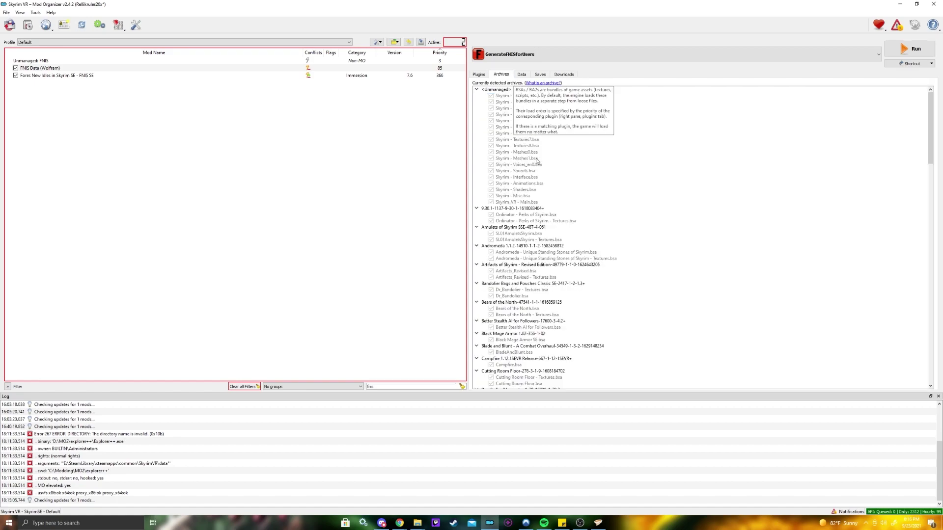
click(522, 75)
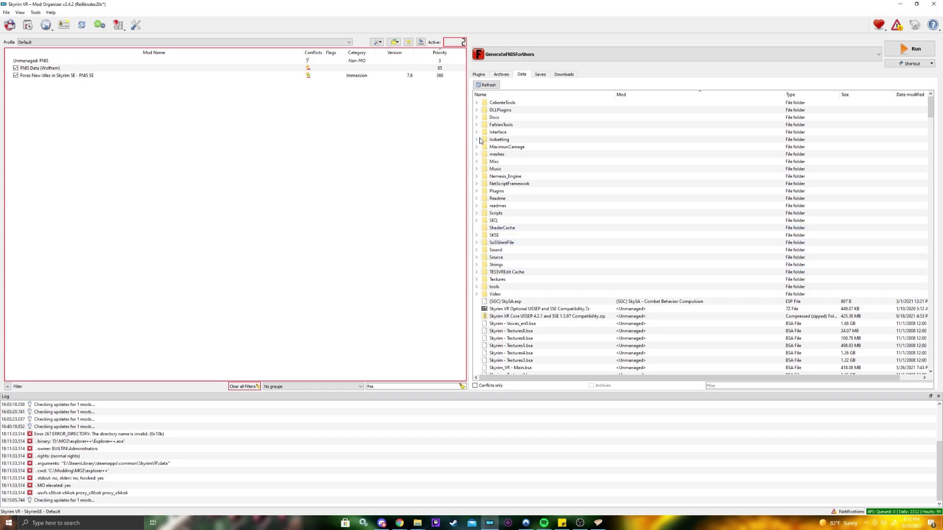
click(476, 154)
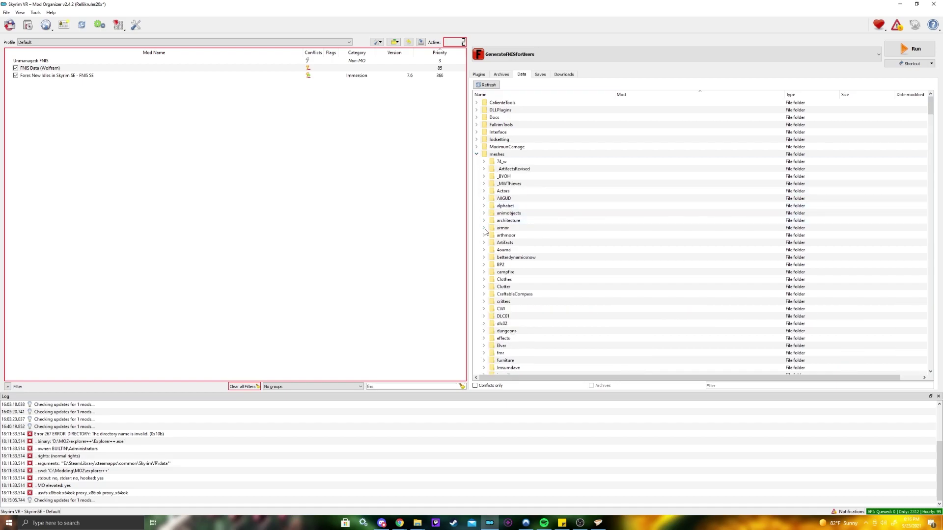
scroll(486, 280, down, 1)
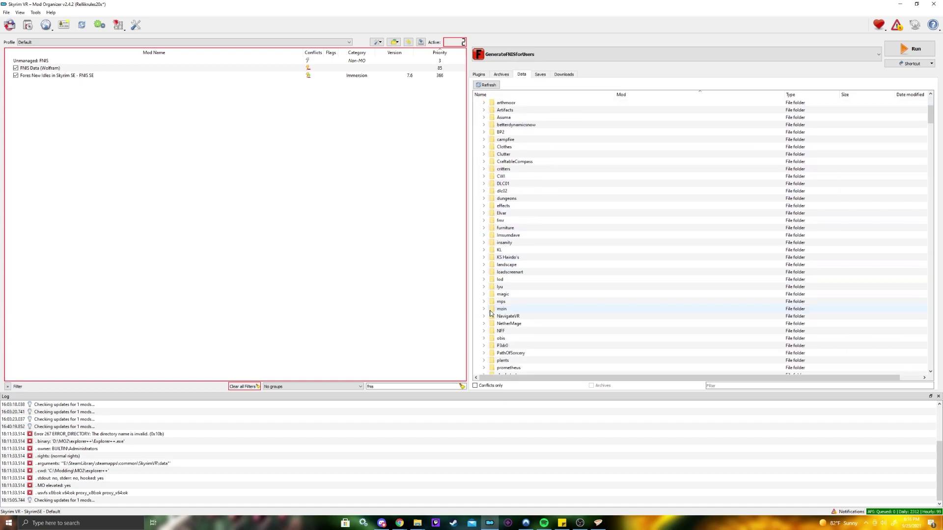
click(484, 168)
scroll(511, 290, down, 5)
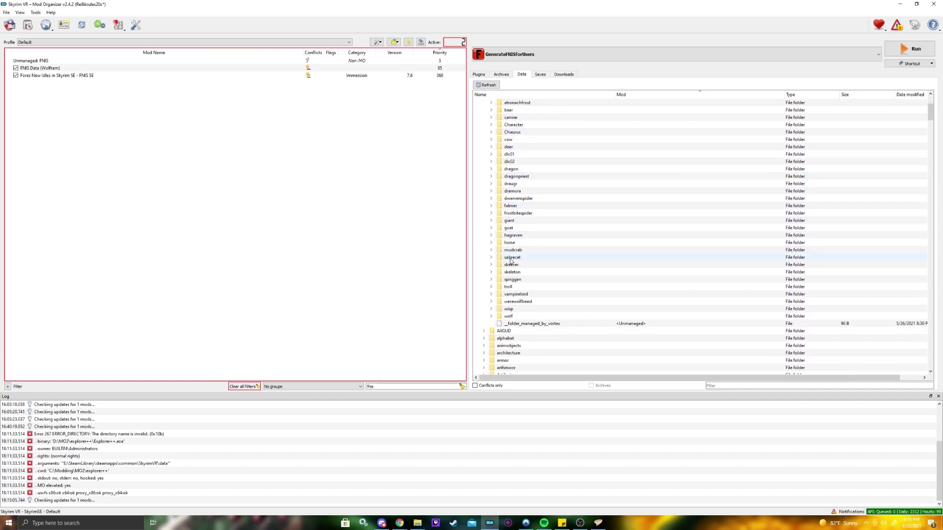
click(491, 279)
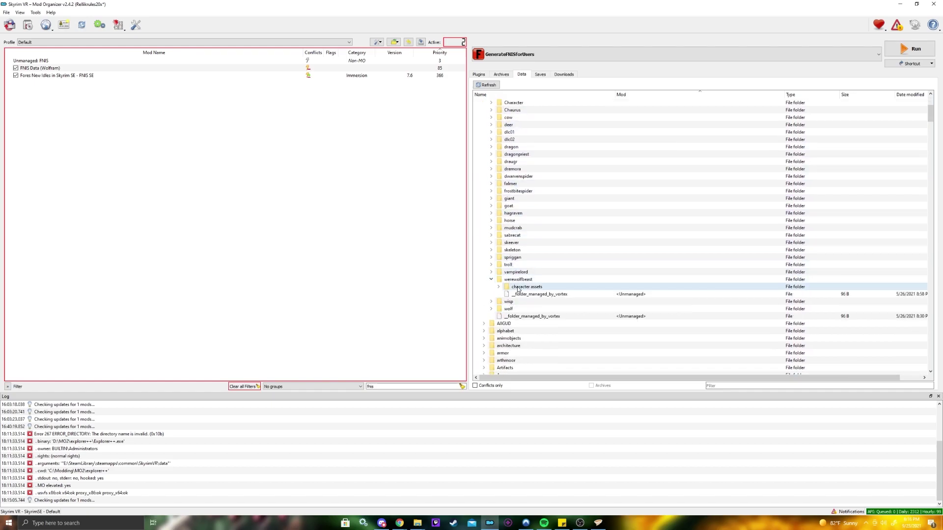
click(499, 287)
Step: Show where the werewolfbeast skeleton.hkx is stored in File Explorer, examine its folder path and close the window
click(625, 302)
click(645, 295)
click(641, 299)
right_click(642, 299)
right_click(563, 303)
click(603, 346)
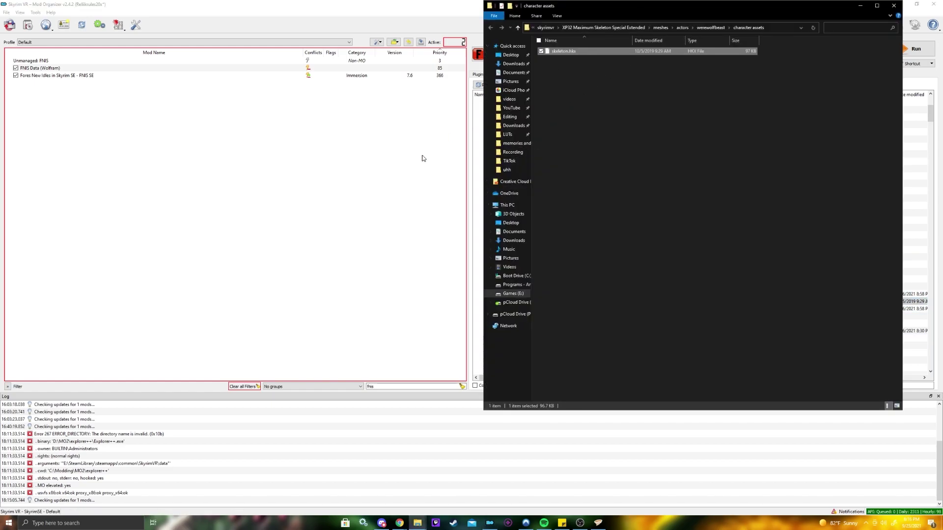
drag(615, 11, 480, 195)
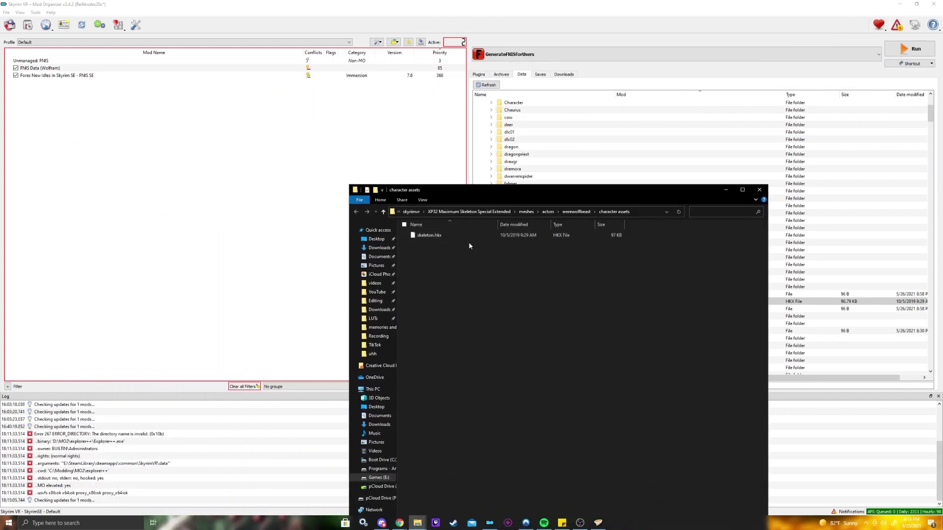
drag(598, 188, 705, 132)
drag(578, 134, 188, 148)
drag(388, 161, 298, 142)
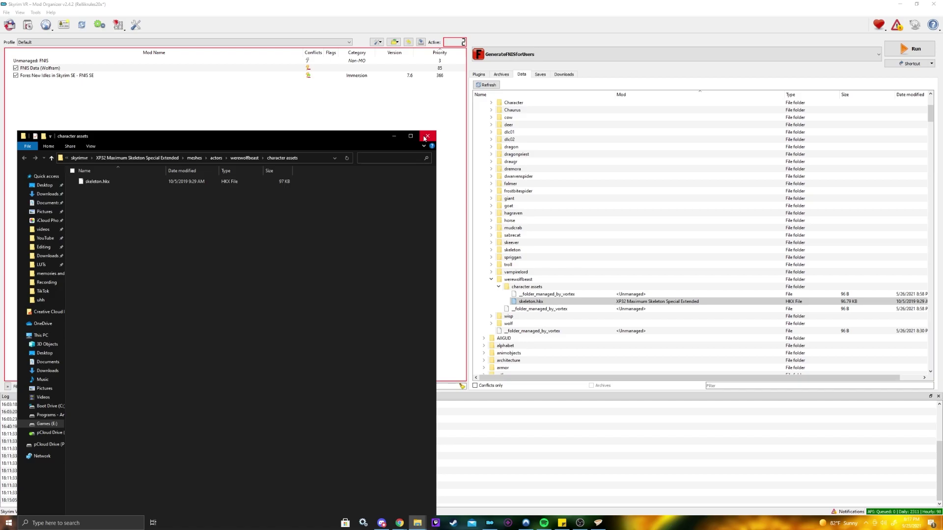
click(425, 138)
Step: Disable the Fores New Idles in Skyrim SE - FNIS SE mod and select FNIS Data (Wolfram)
click(16, 76)
click(16, 76)
click(35, 68)
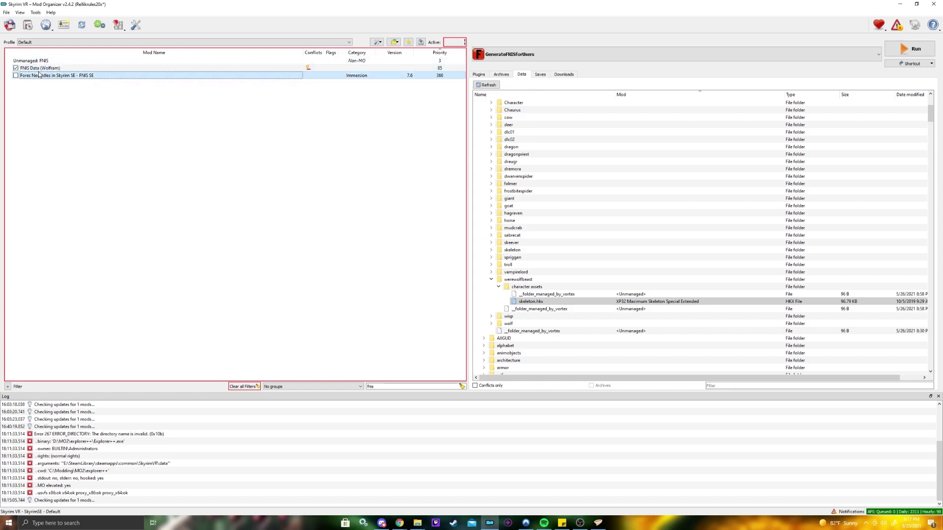
click(503, 77)
click(485, 78)
click(507, 77)
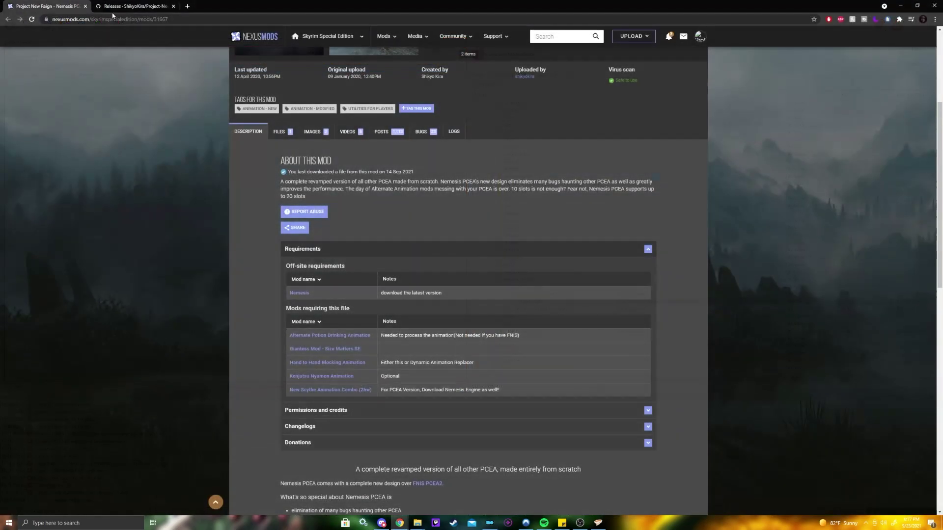
Step: Examine the requirements, installation steps and incompatibilities on the Project New Reign - Nemesis PCEA page in the browser
scroll(413, 319, up, 3)
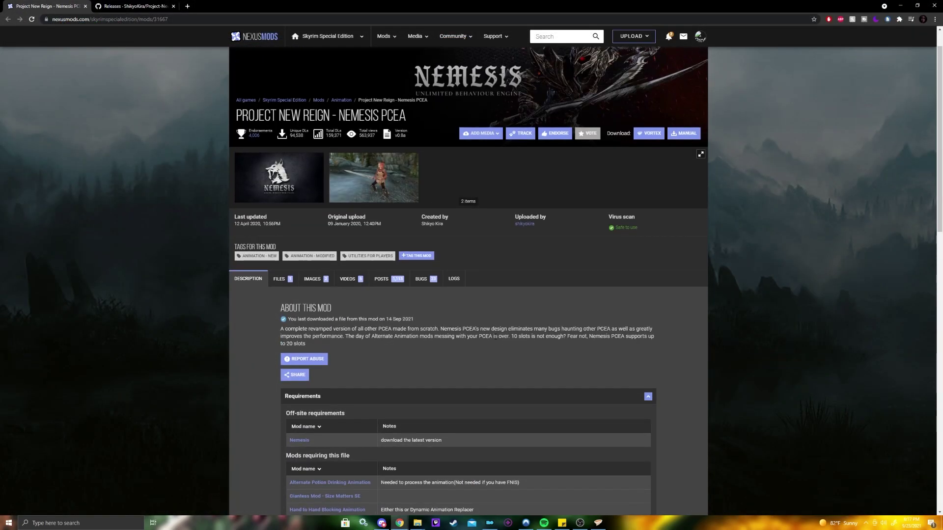
scroll(495, 336, down, 3)
click(402, 248)
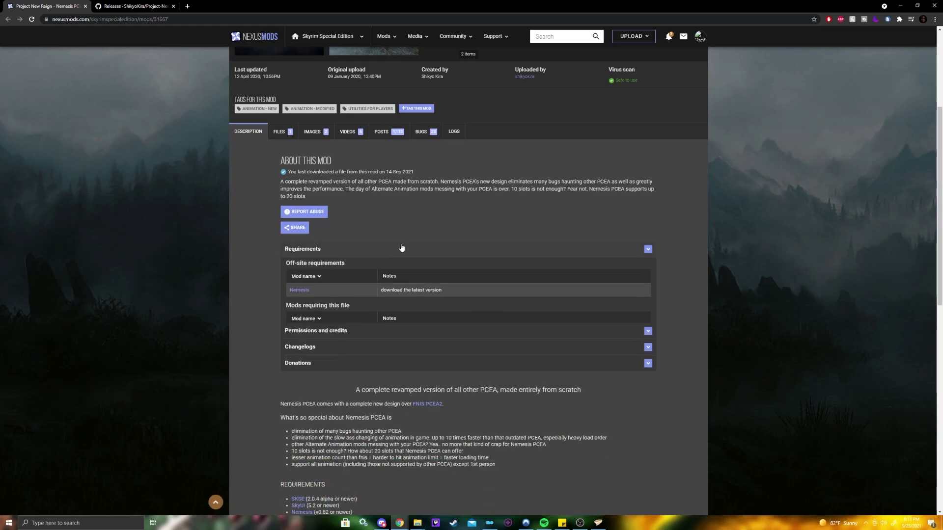
scroll(514, 253, down, 2)
scroll(446, 234, up, 6)
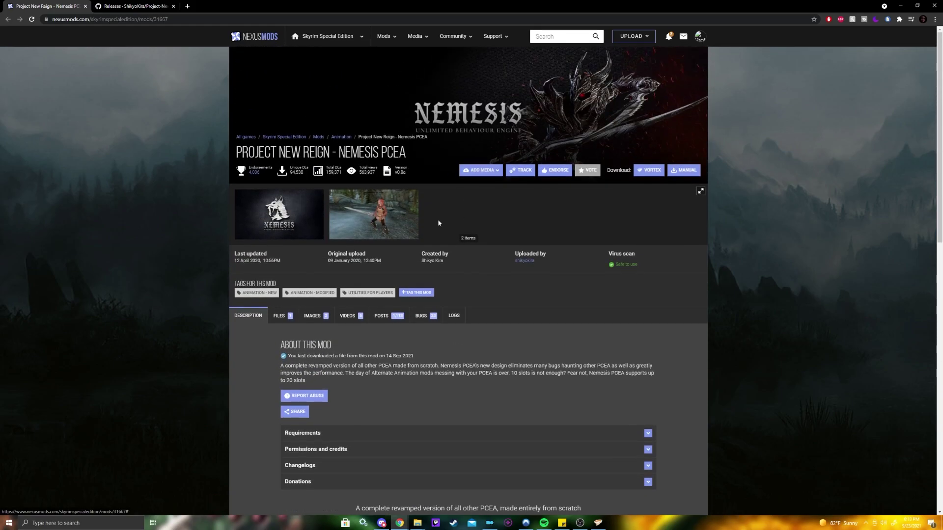
scroll(339, 190, down, 6)
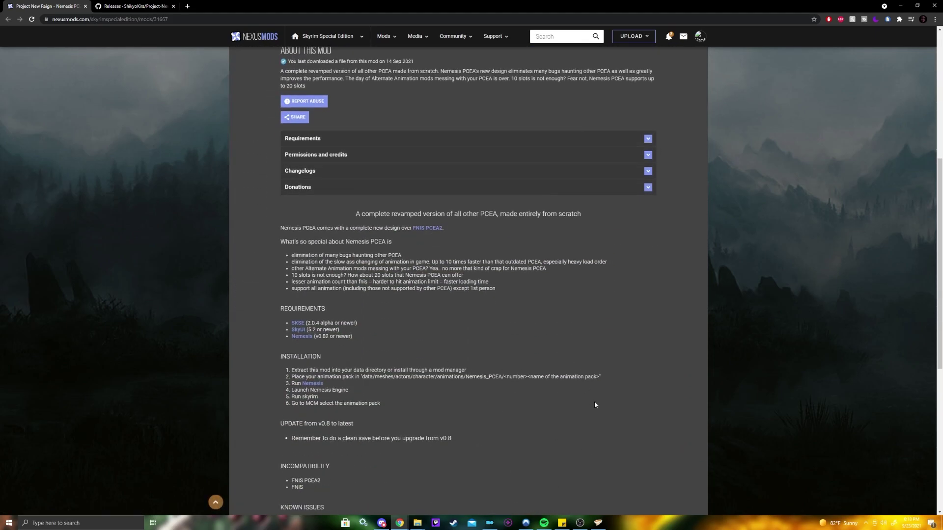
Step: Return to Mod Organizer, filter the mod list by nemesis, select Nemesis PCEA Main and show the downloads
click(489, 523)
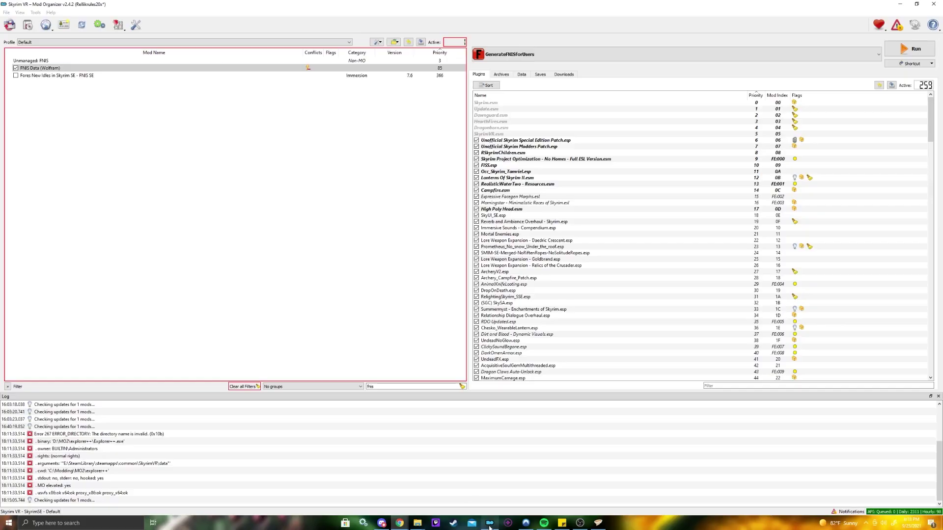
double_click(388, 387)
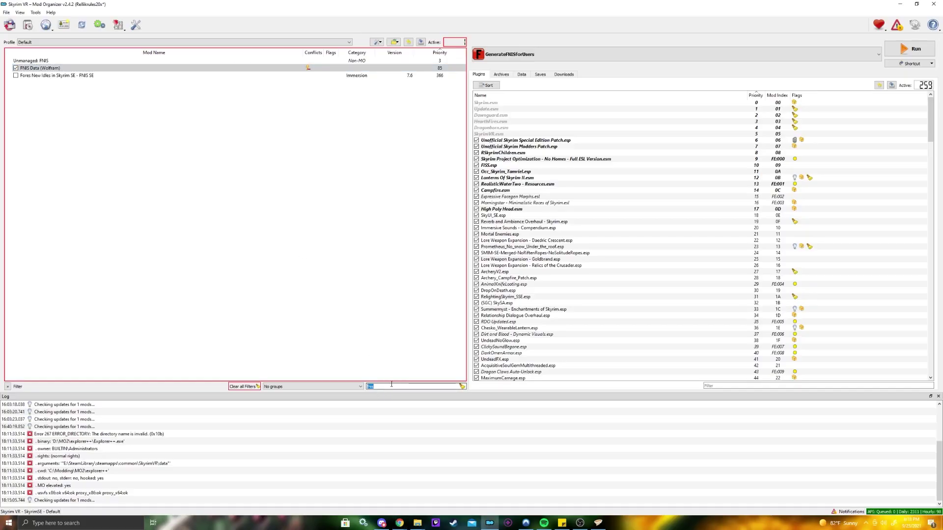
text(Nemes)
click(57, 69)
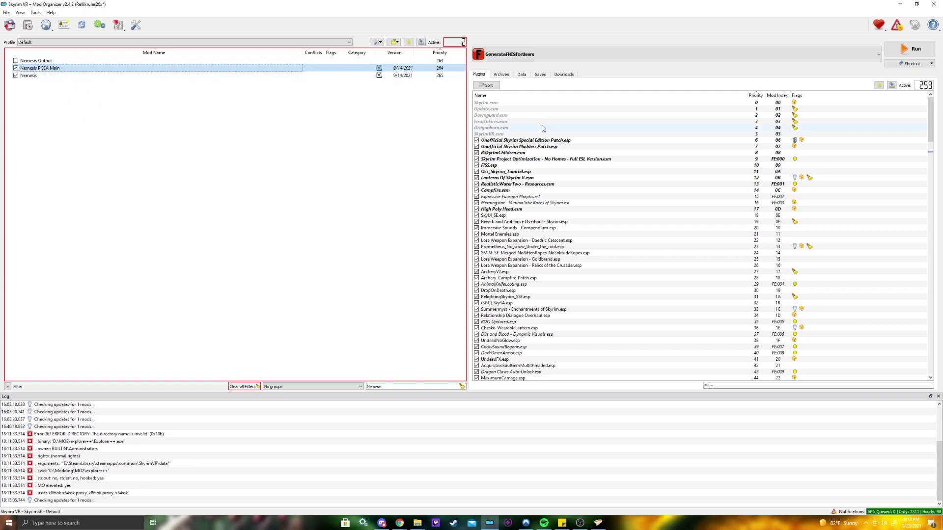
click(570, 76)
Step: Switch to the browser and examine the v0.84-beta assets of Nemesis Unlimited Behavior Engine on the GitHub releases page
key(alt+Tab)
scroll(464, 245, up, 4)
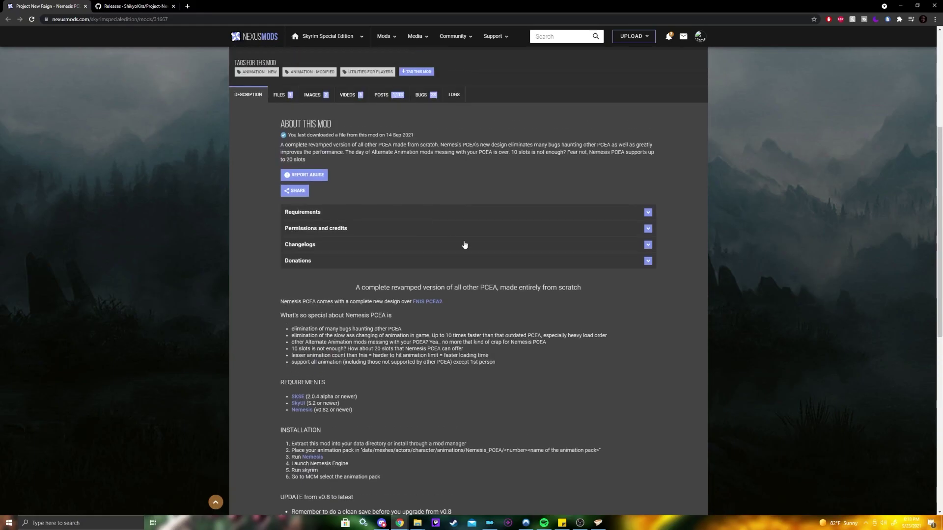
scroll(450, 342, down, 4)
click(126, 7)
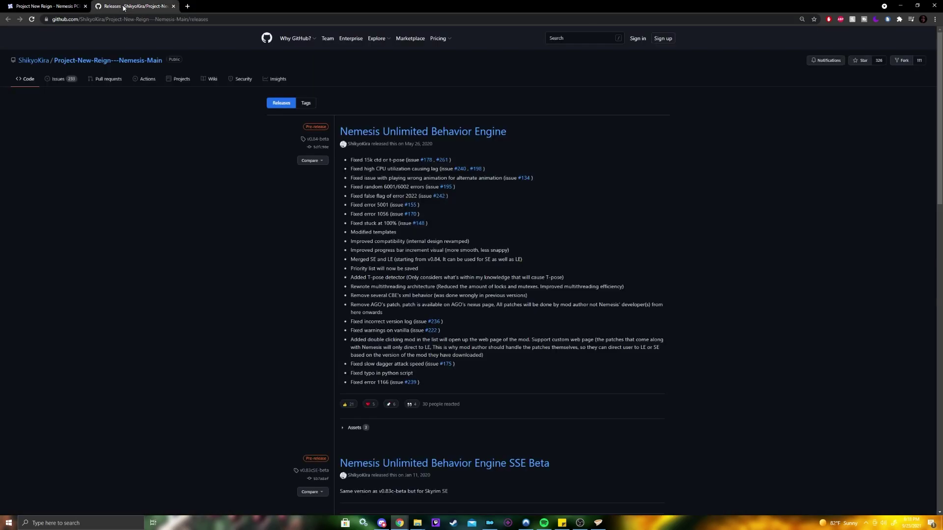
click(354, 428)
scroll(420, 437, down, 2)
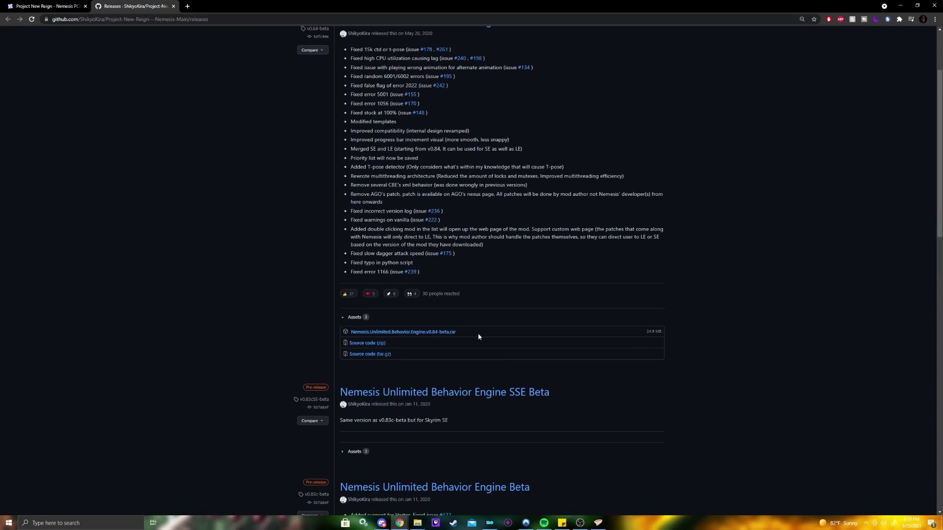
drag(470, 337, 270, 348)
click(270, 348)
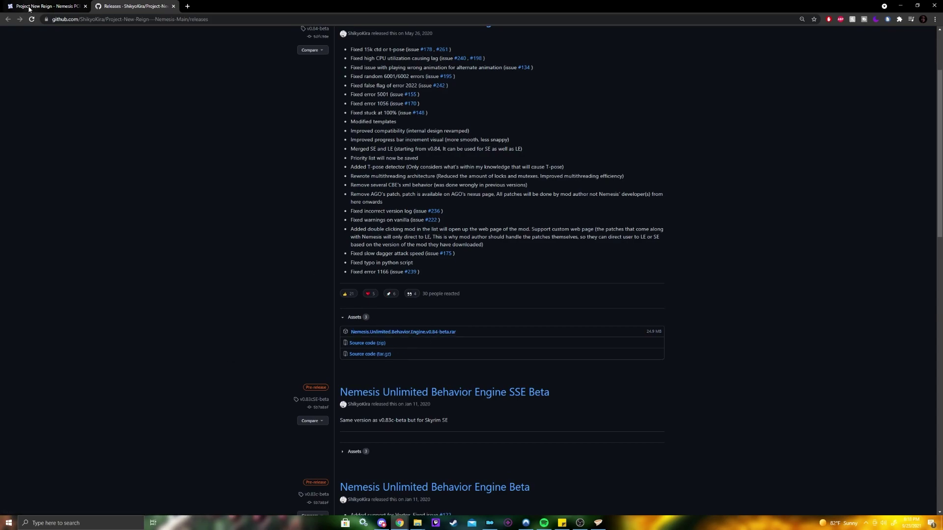
click(45, 6)
key(ctrl+Tab)
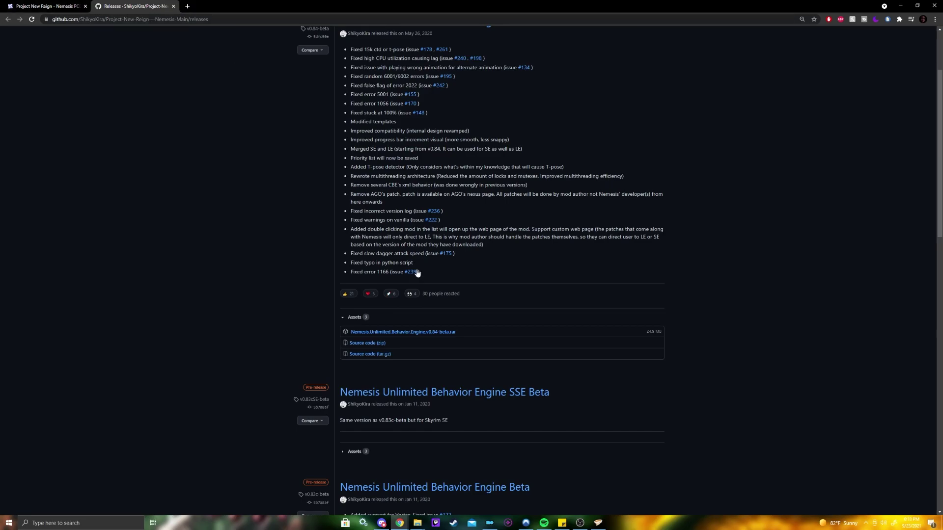
scroll(449, 273, up, 1)
scroll(449, 274, up, 2)
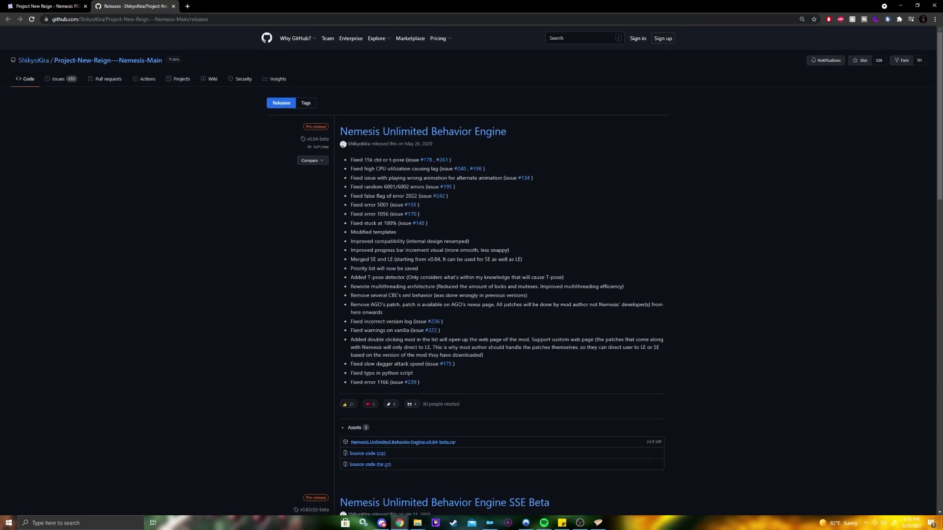
click(44, 6)
Step: Switch to Vortex, inspect the target path and start settings of the Nemesis tool, and cancel without saving
click(598, 522)
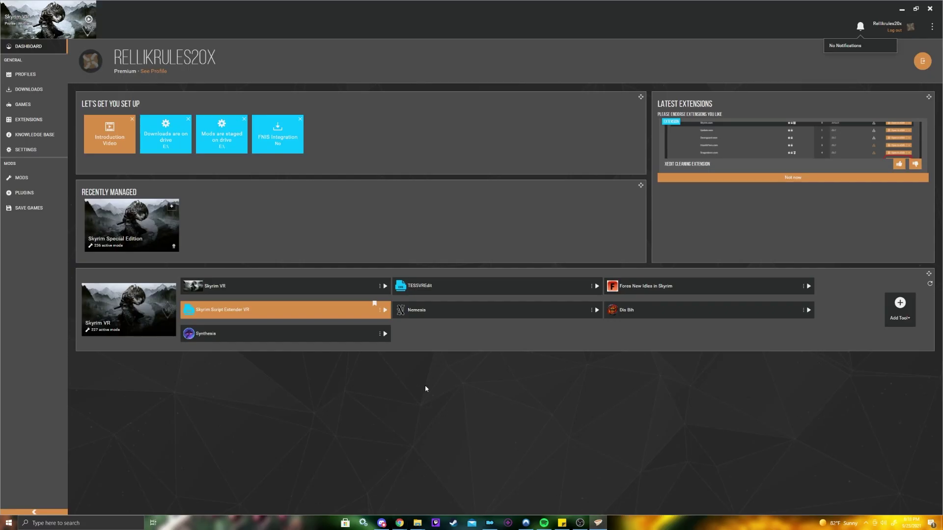
click(591, 310)
click(505, 349)
click(592, 310)
click(584, 331)
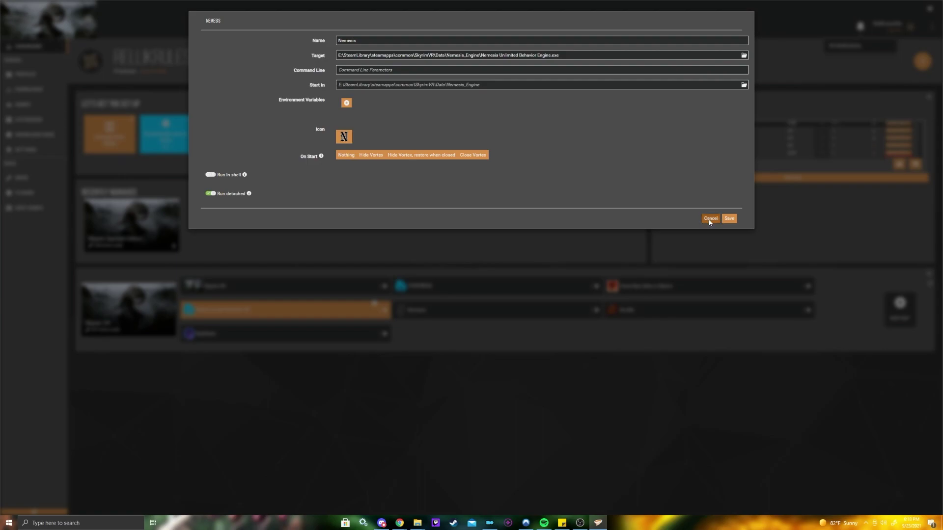
click(709, 218)
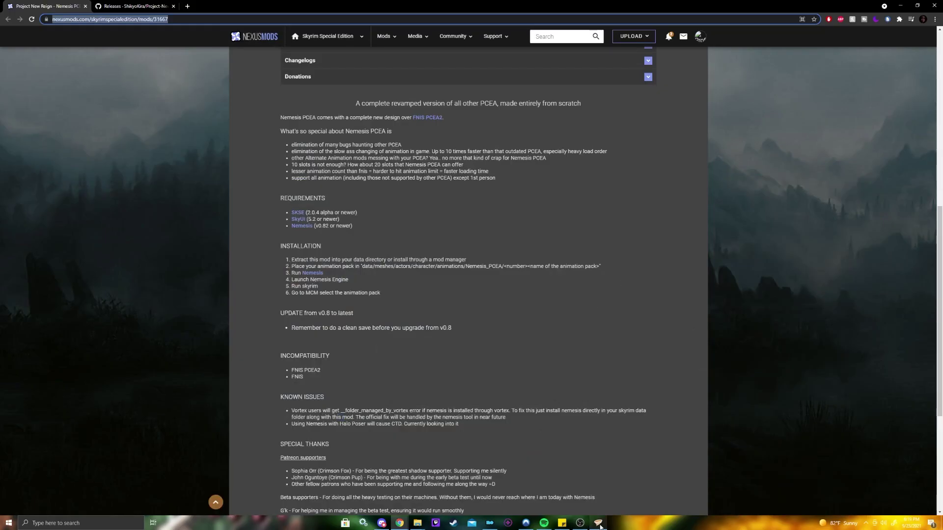
Step: Return to Mod Organizer, choose Nemesis Unlimited Behavior Engine as the executable and run it
click(490, 523)
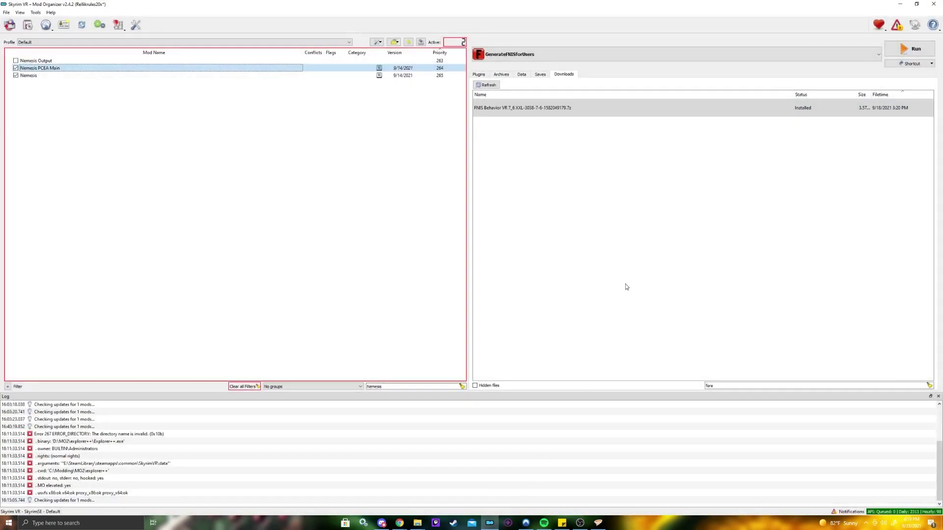
click(672, 54)
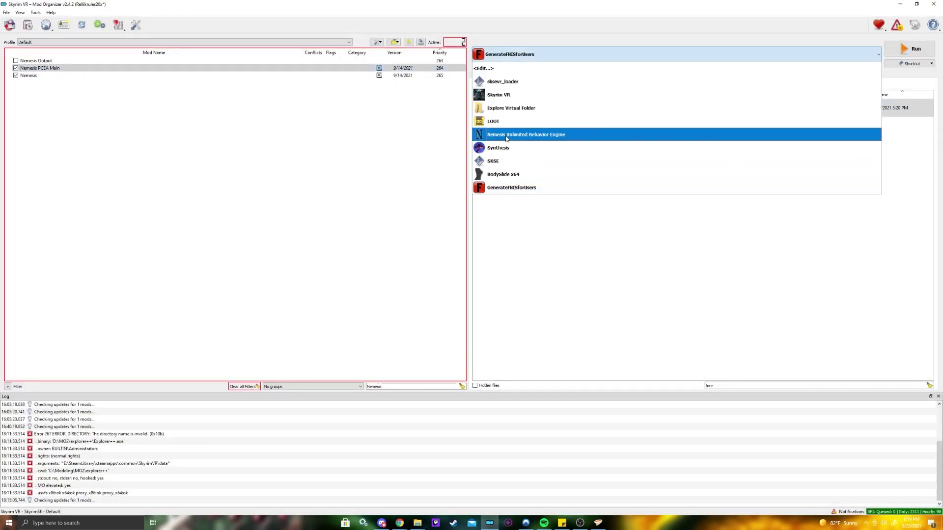
click(515, 135)
click(531, 55)
click(522, 137)
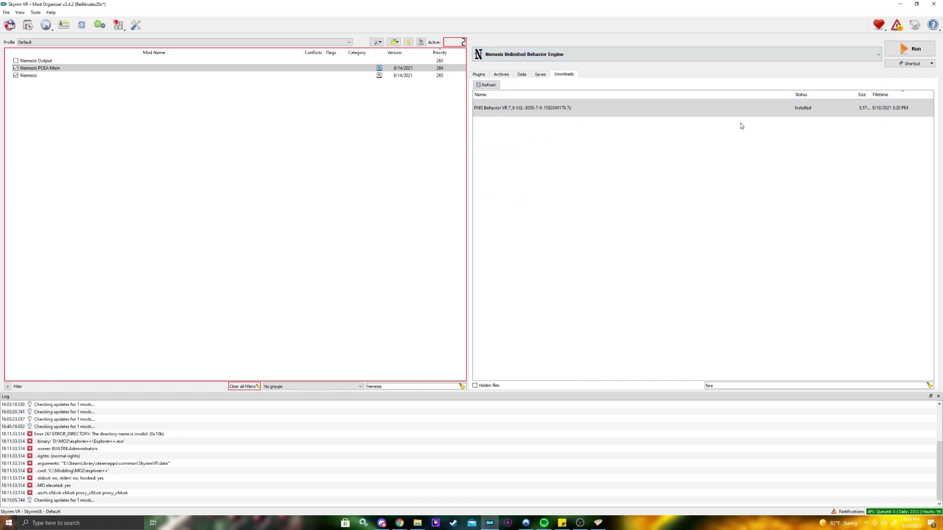
click(917, 48)
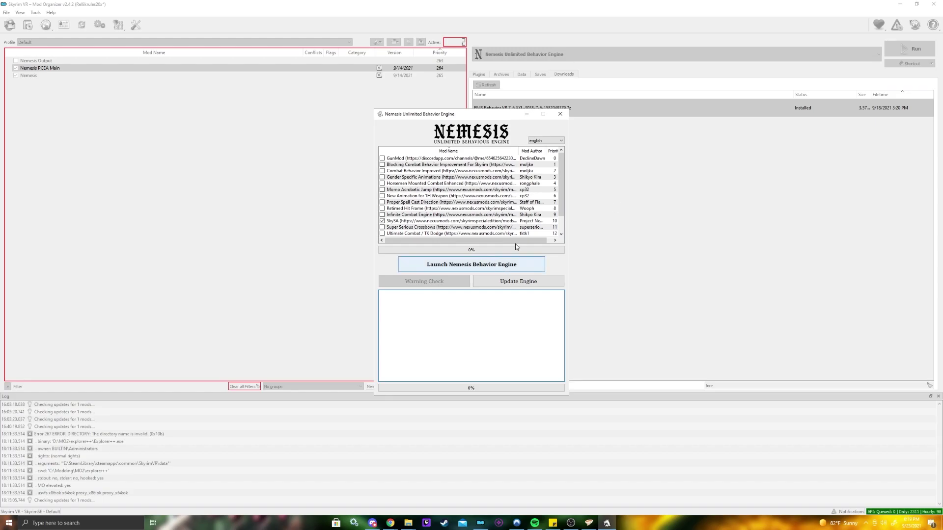
scroll(560, 211, down, 1)
scroll(560, 211, down, 1)
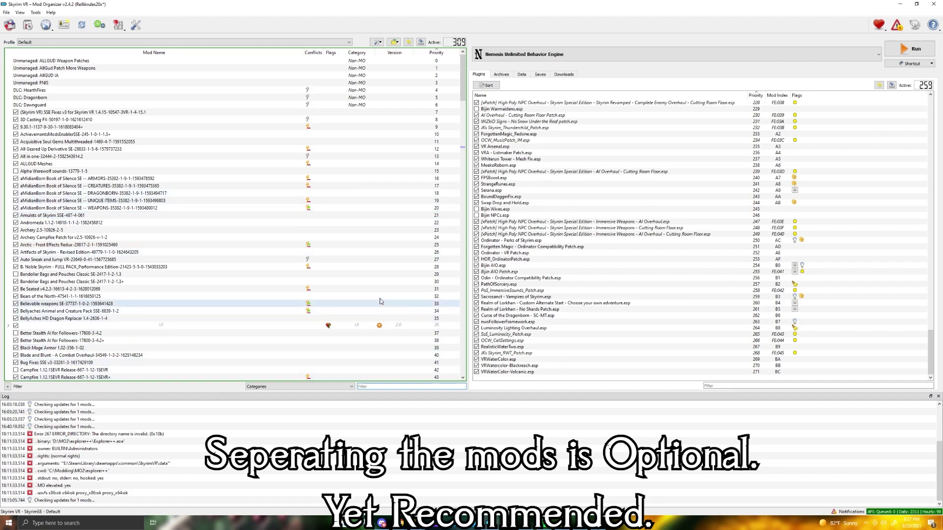
click(377, 42)
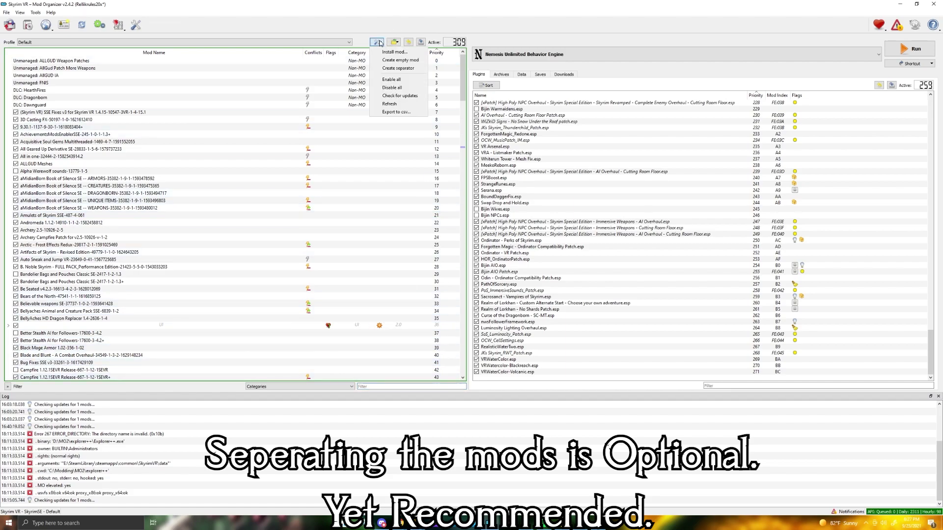
click(397, 60)
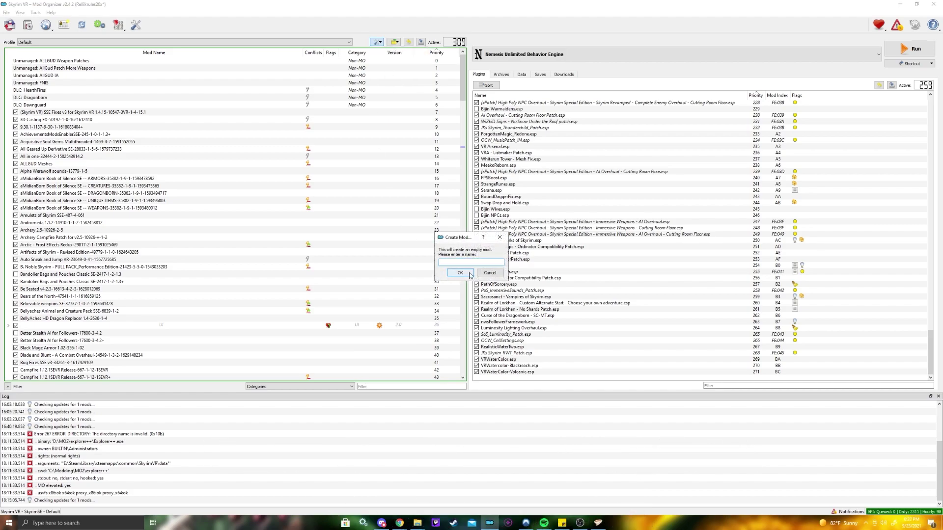
click(493, 275)
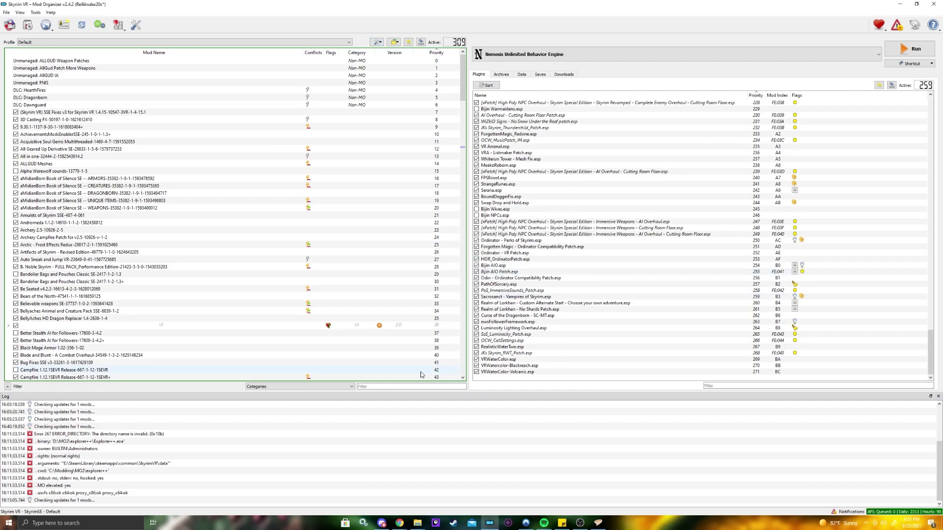
Step: Filter the mod list by Nemesis and open the Nemesis PCEA Main mod's folder in File Explorer
click(399, 384)
text(Nemesis)
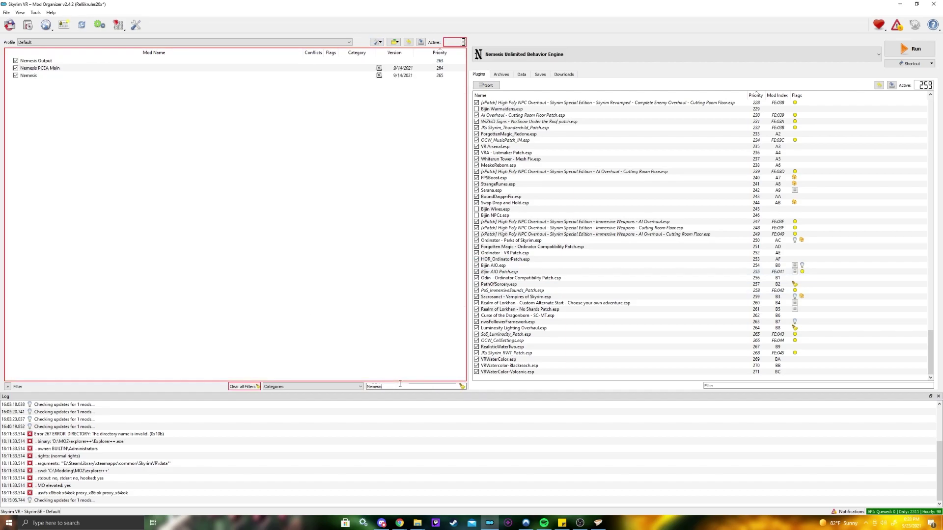
right_click(46, 70)
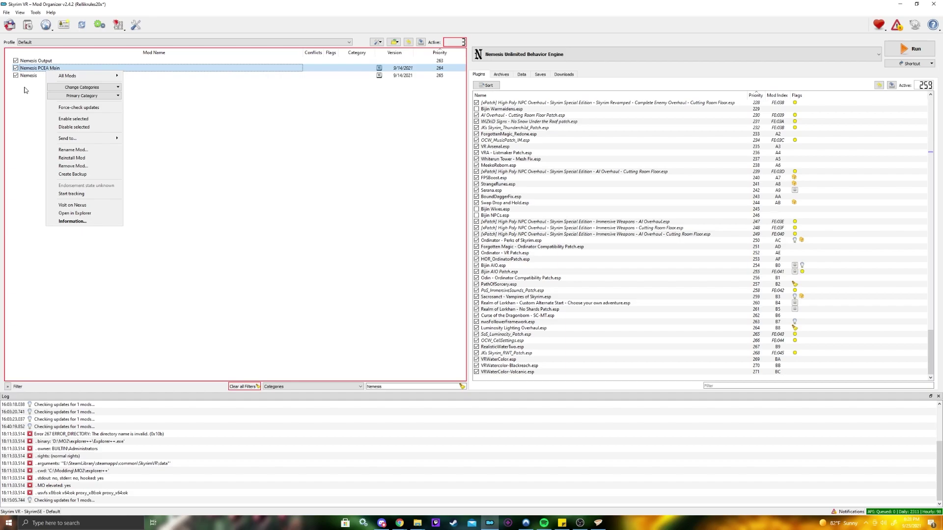
click(24, 106)
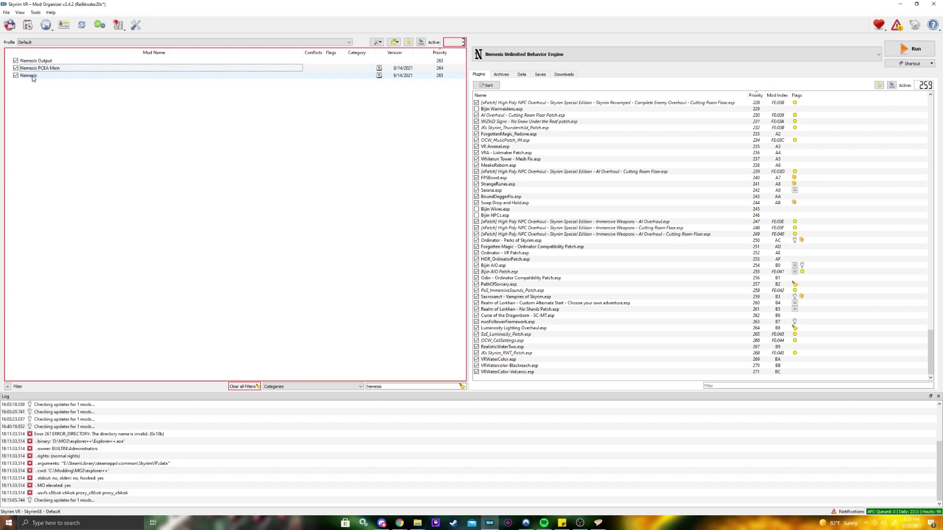
right_click(31, 68)
click(69, 204)
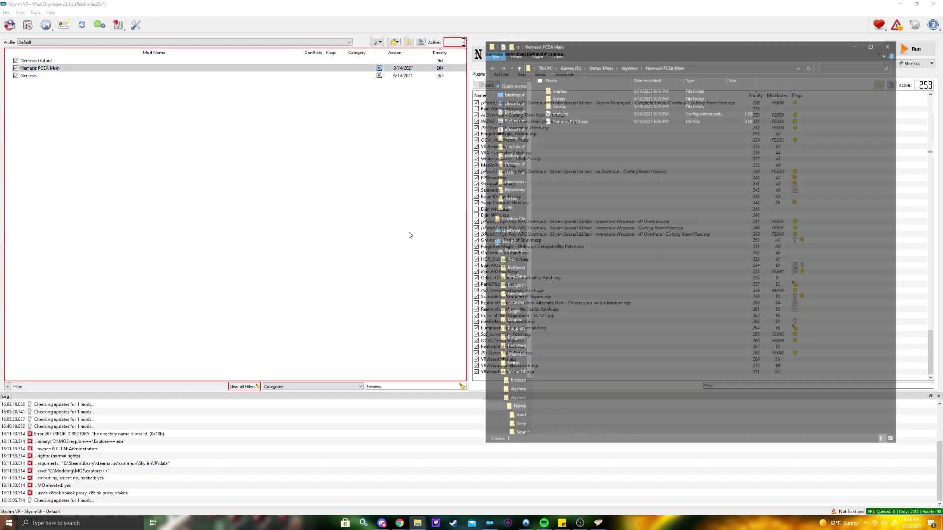
click(418, 522)
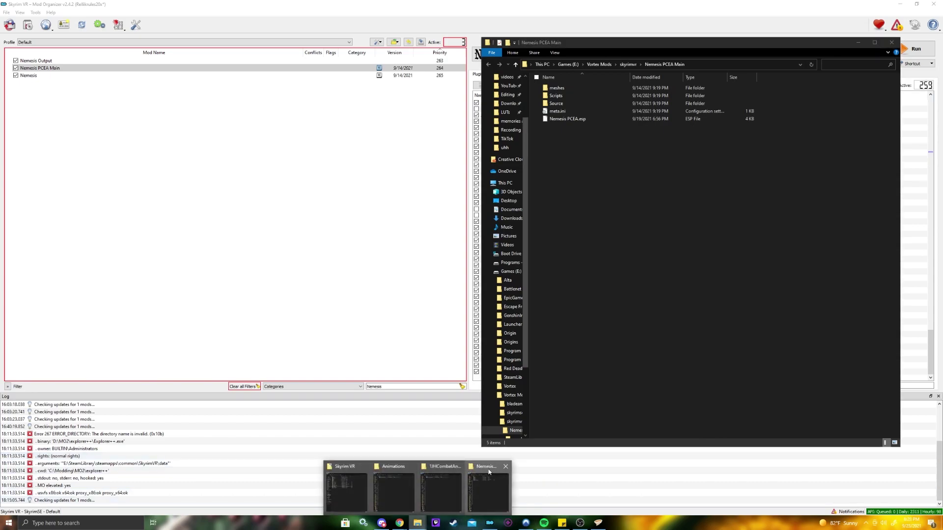
click(889, 42)
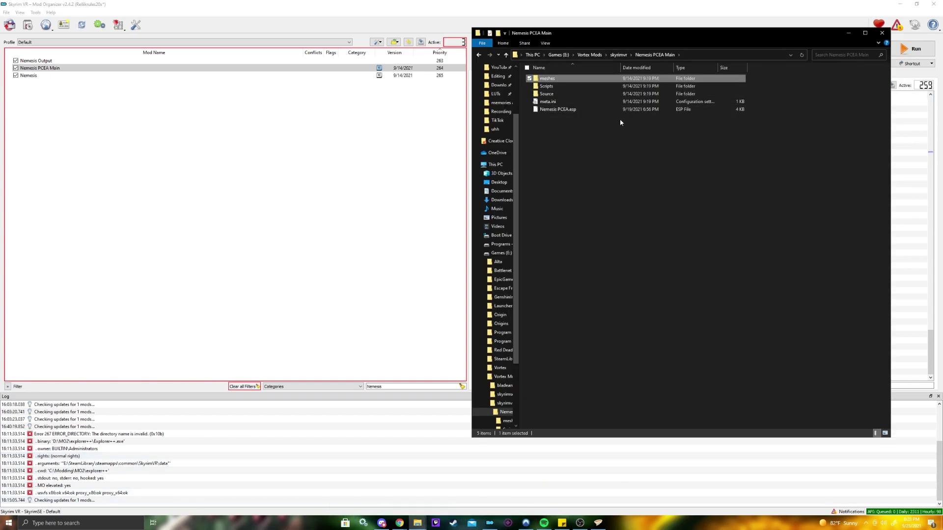
Step: Go to the meshes/actors/character/animations/Nemesis_PCEA folder inside Nemesis PCEA Main
click(557, 68)
double_click(552, 110)
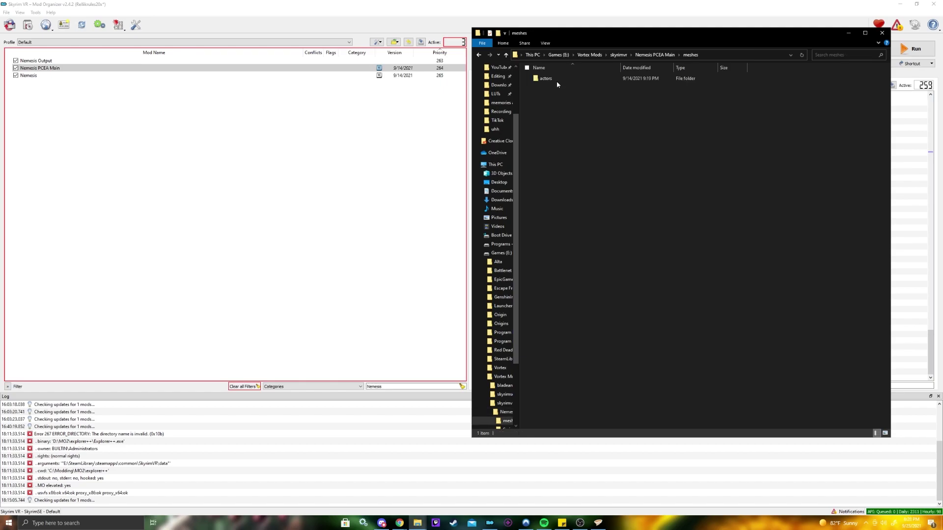
double_click(556, 79)
double_click(556, 80)
double_click(557, 79)
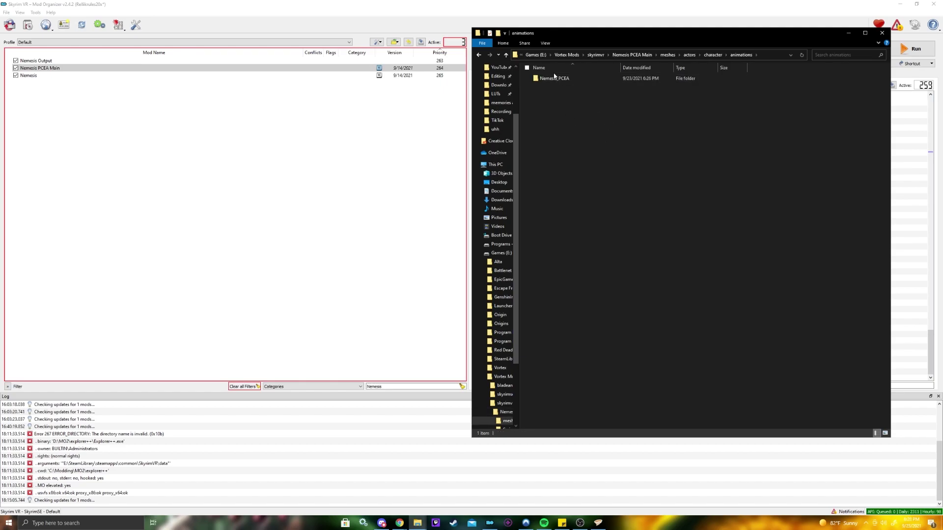
double_click(554, 77)
Step: Create a folder named 2SmoothCasting inside Nemesis_PCEA and open it
right_click(553, 107)
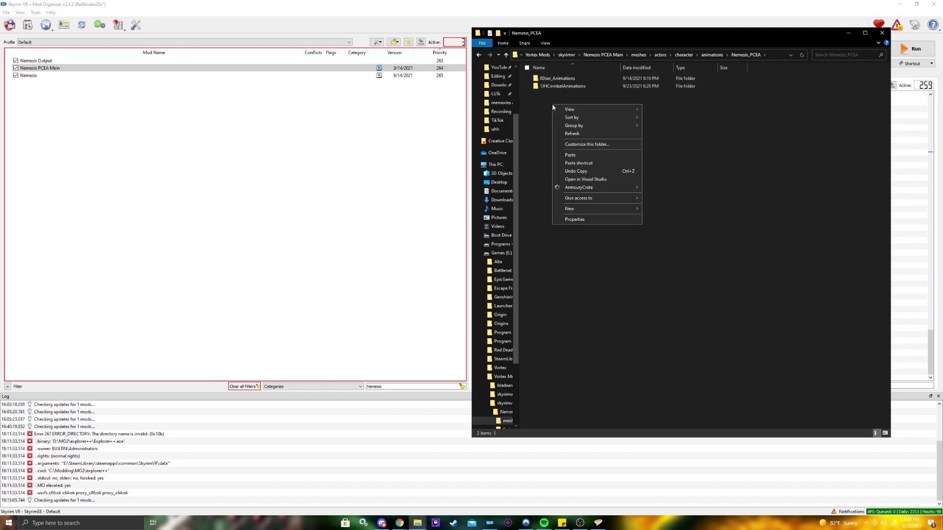
mouse_move(589, 208)
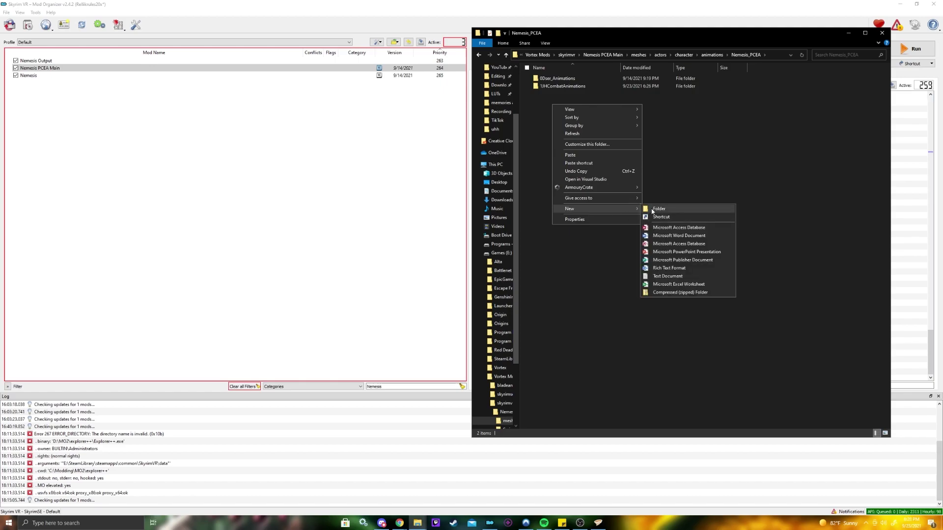
click(653, 210)
text(1)
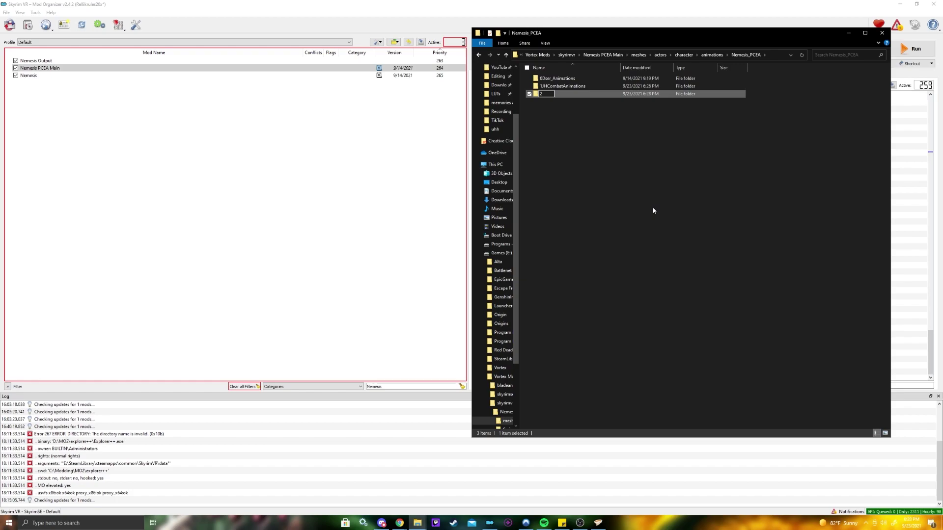
text(SmoothCasting)
key(Return)
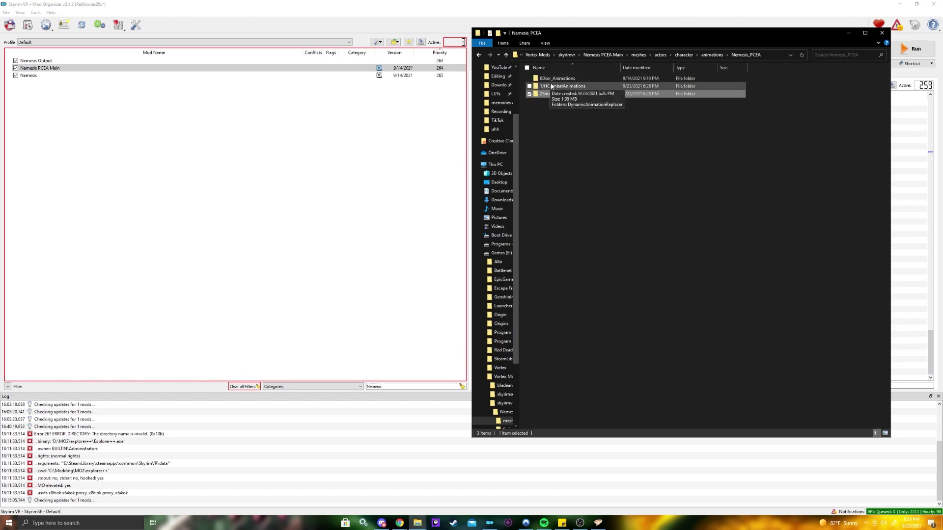
click(718, 106)
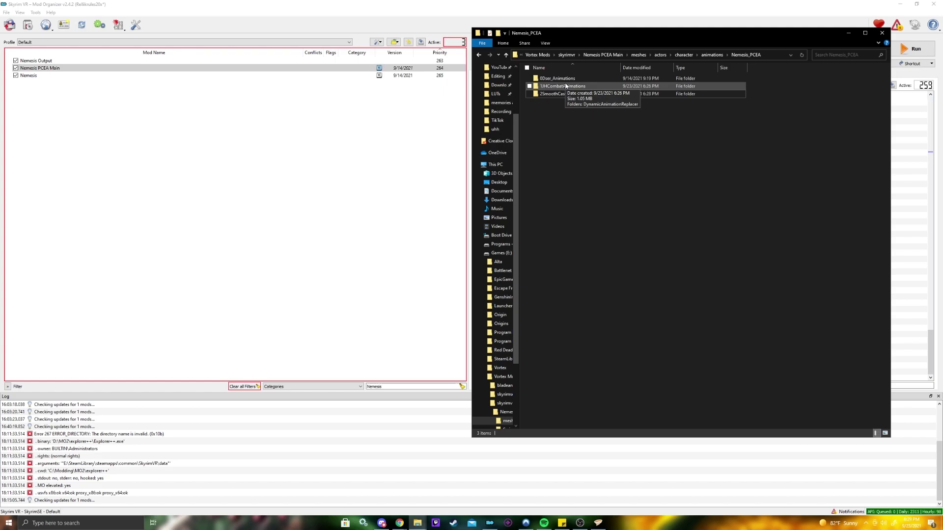
click(396, 95)
double_click(554, 94)
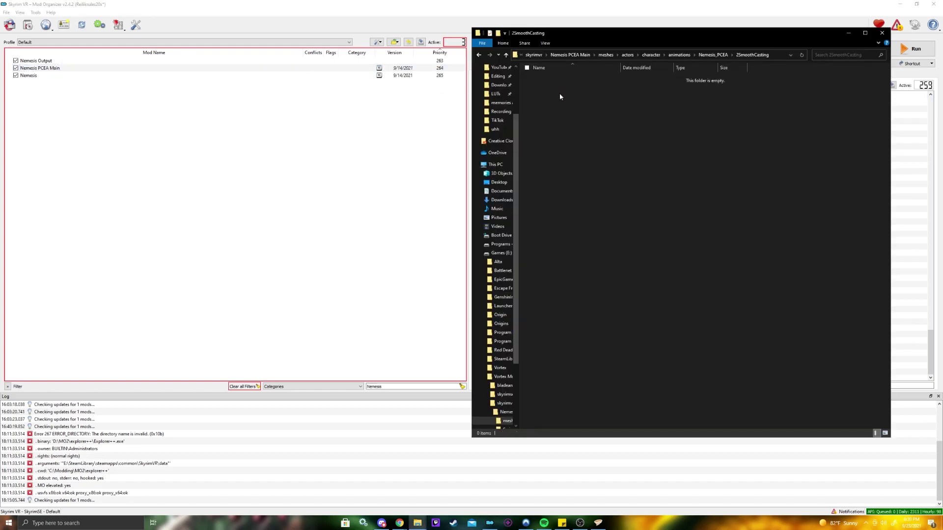
Step: In Mod Organizer, filter the mod list by smooth and open the Smooth Magic Casting Animation mod's folder in File Explorer
drag(396, 386, 294, 383)
text(smooth)
click(49, 69)
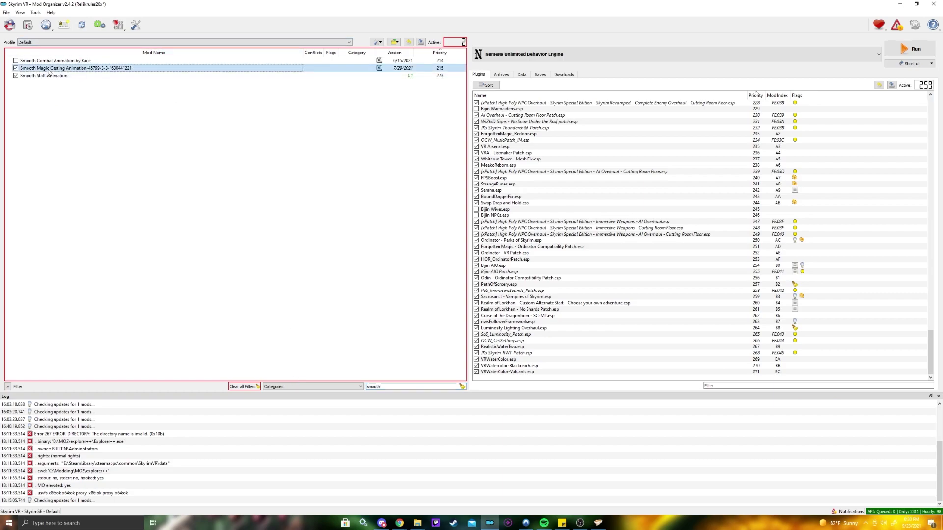
right_click(48, 70)
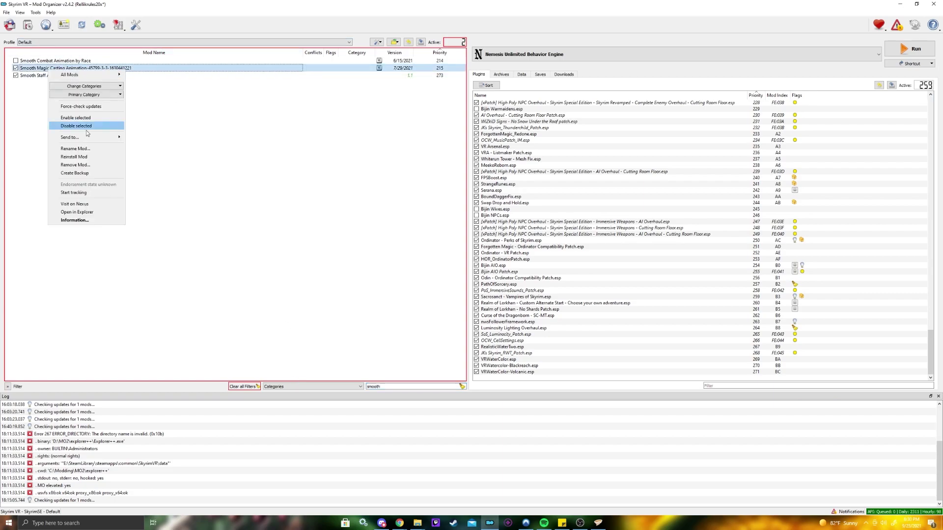
click(85, 214)
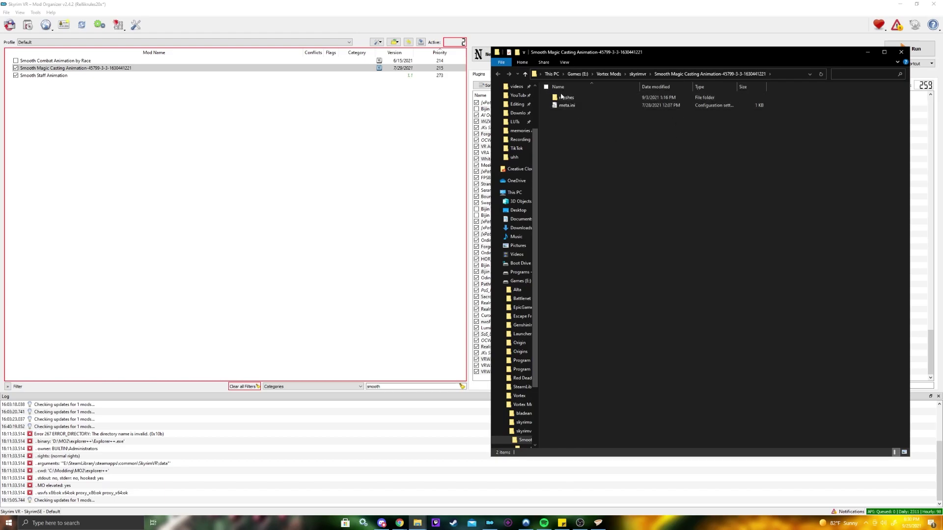
Step: Go to meshes/actors/character/animations in the magic casting mod and copy its DynamicAnimationReplacer folder
double_click(562, 97)
double_click(563, 96)
double_click(564, 97)
click(566, 97)
double_click(566, 98)
double_click(566, 98)
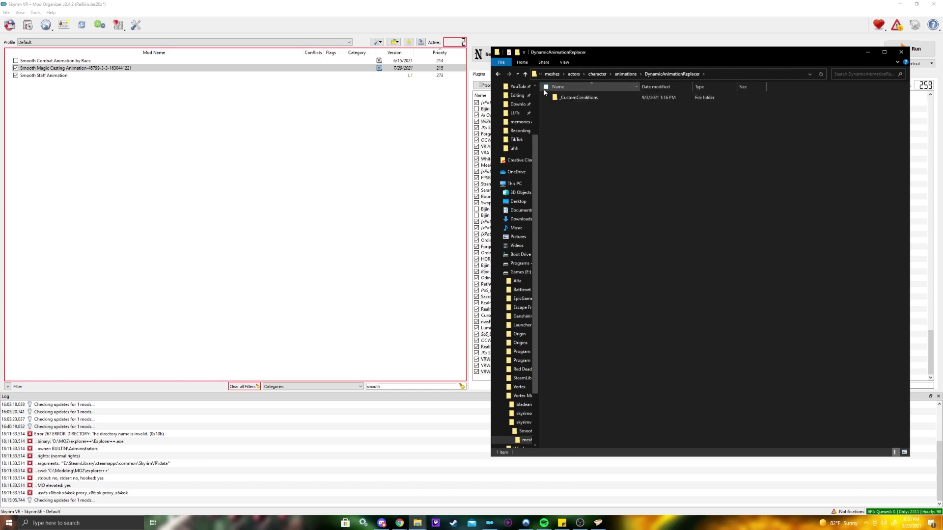
click(497, 74)
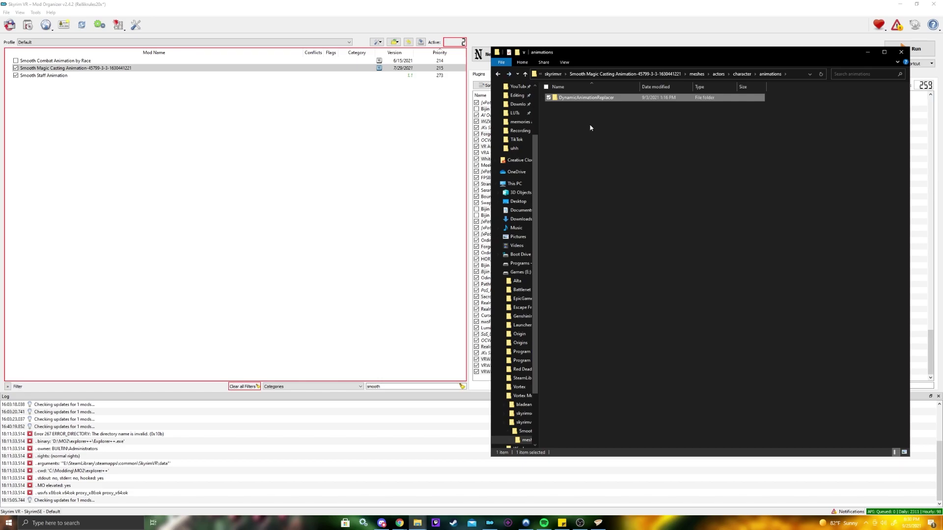
Step: Paste the copied DynamicAnimationReplacer folder into 2SmoothCasting and check the animation files in its _CustomConditions/996 subfolder
click(868, 52)
click(417, 523)
click(488, 482)
click(395, 479)
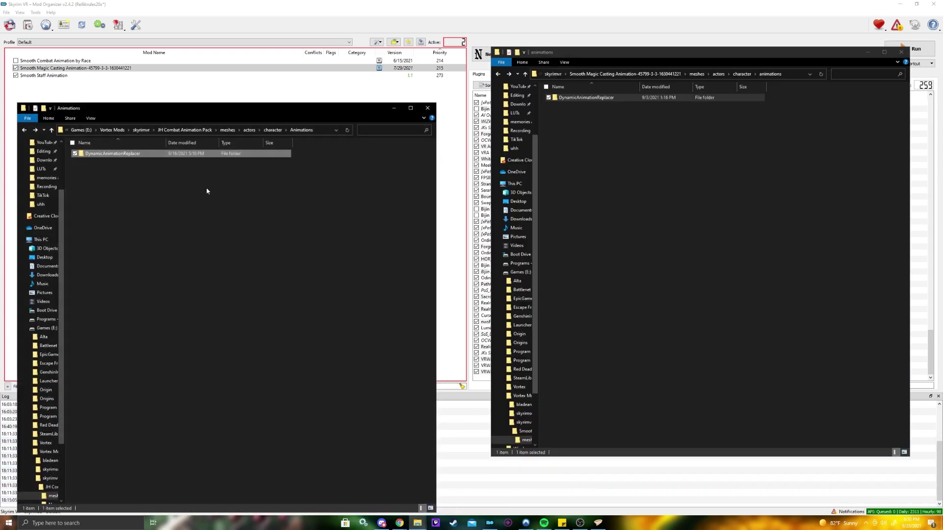
click(427, 108)
click(417, 523)
click(420, 482)
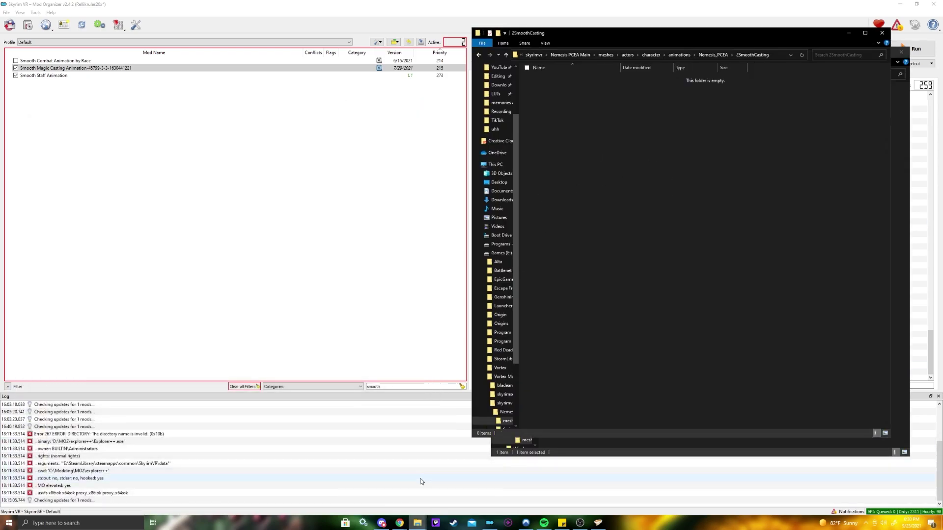
key(ctrl+v)
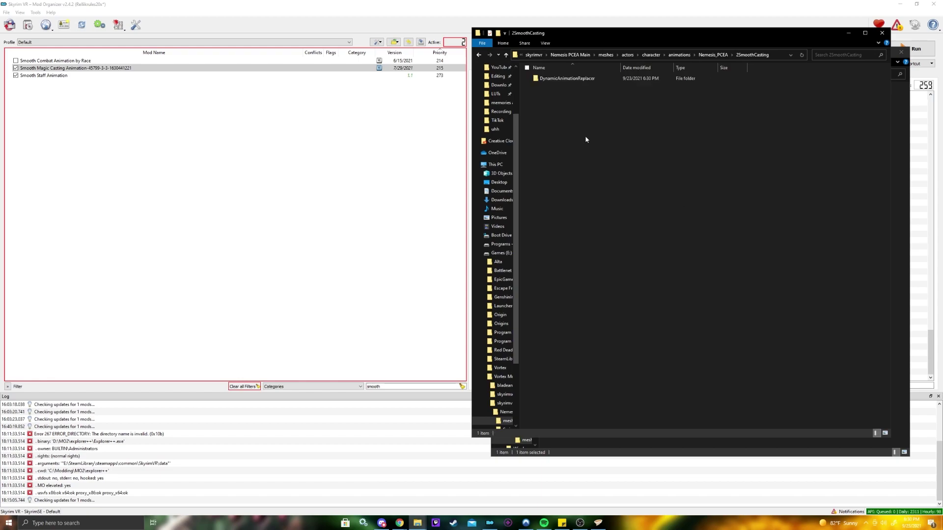
double_click(554, 78)
double_click(552, 78)
double_click(552, 79)
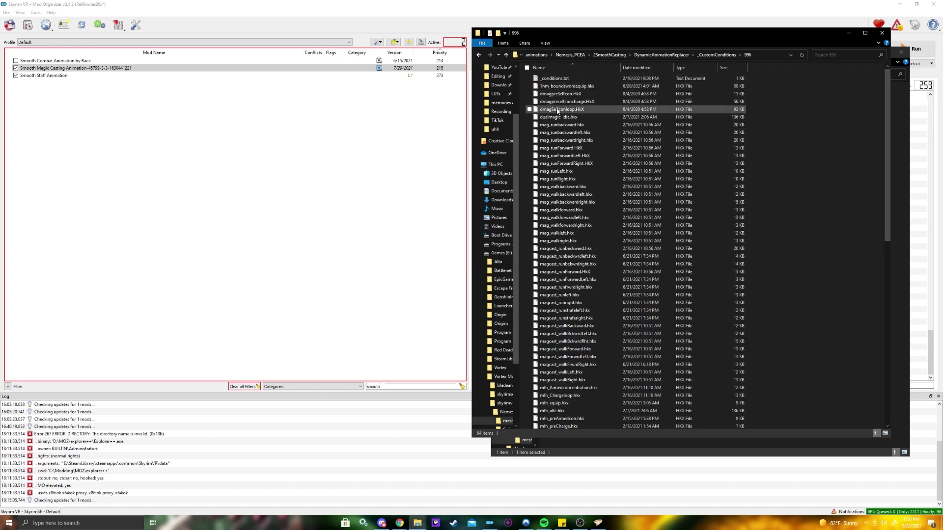
scroll(653, 181, down, 5)
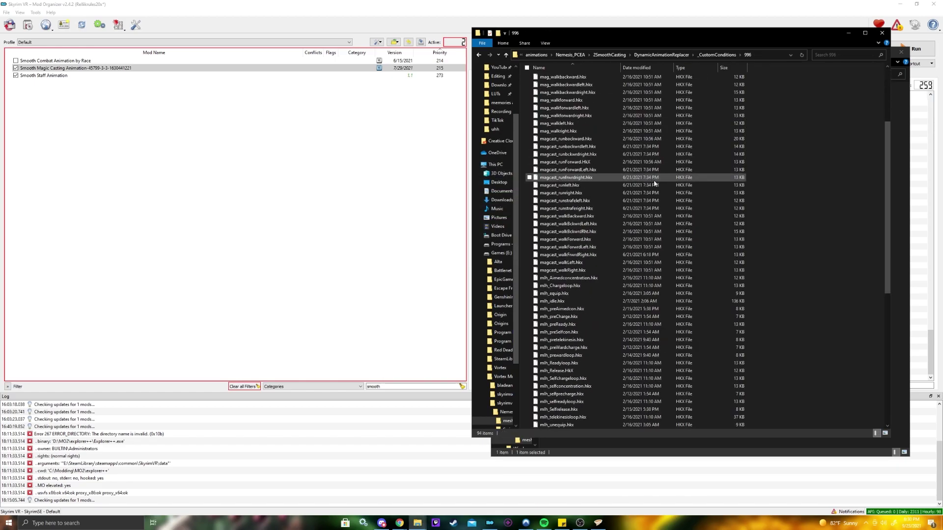
Step: Go back to the Nemesis_PCEA folder and create a folder numbered 3 for the smooth staff animations
click(478, 55)
click(478, 55)
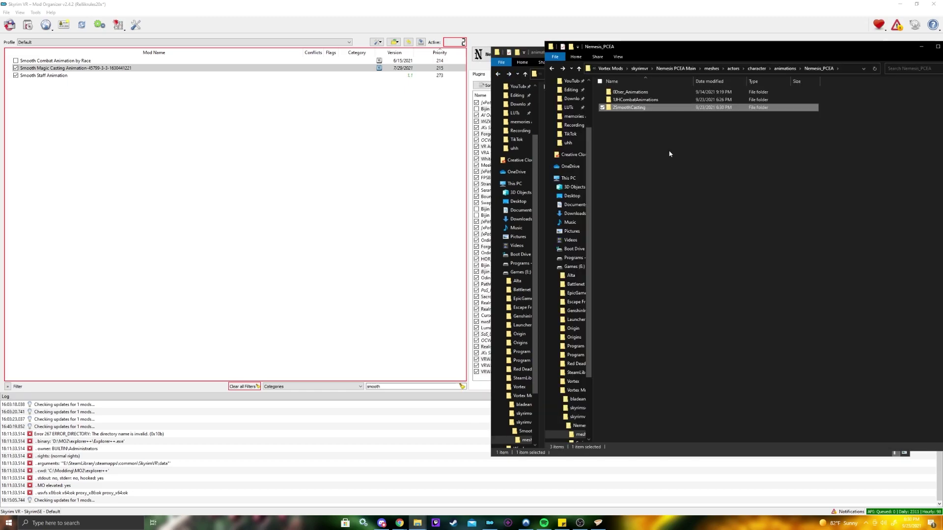
right_click(673, 160)
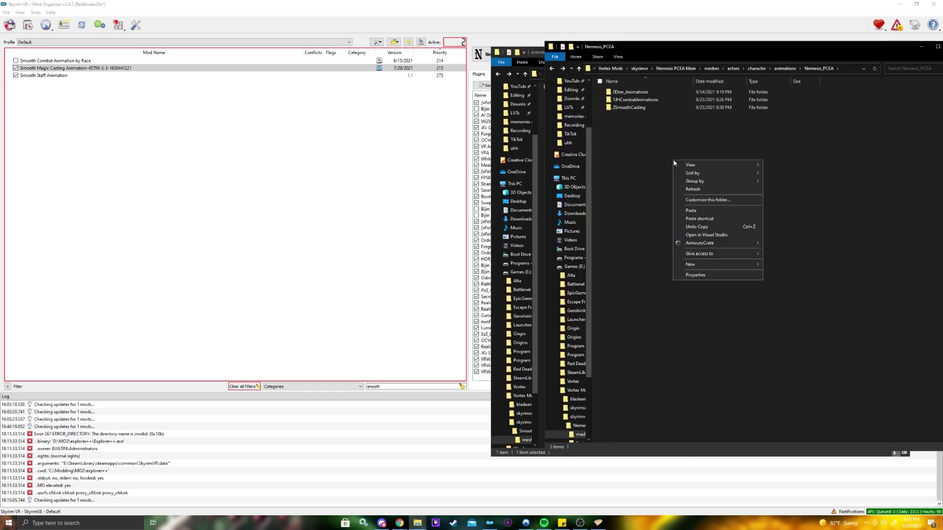
mouse_move(712, 264)
click(774, 264)
text(3SmoothStaffAnimatio)
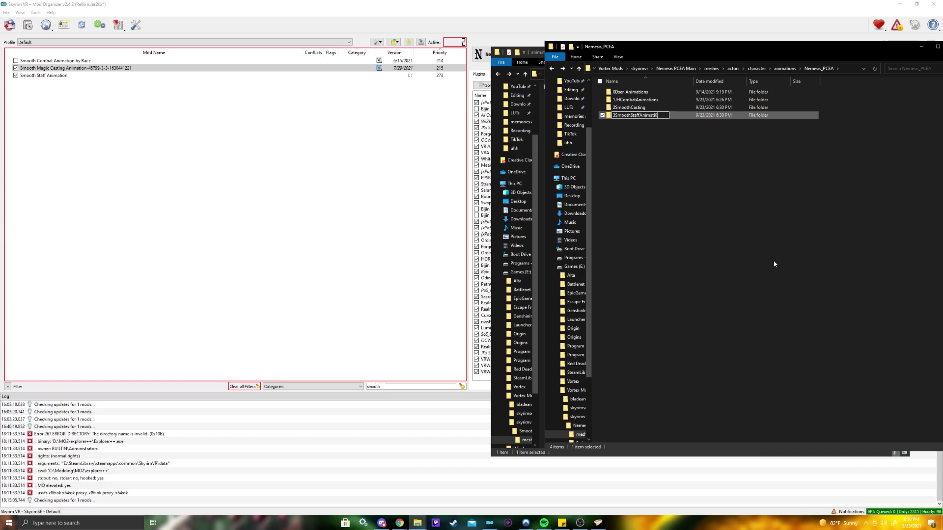
Step: From Mod Organizer, open the Smooth Staff Animation mod's folder in File Explorer and go to meshes/actors/character/animations
right_click(47, 76)
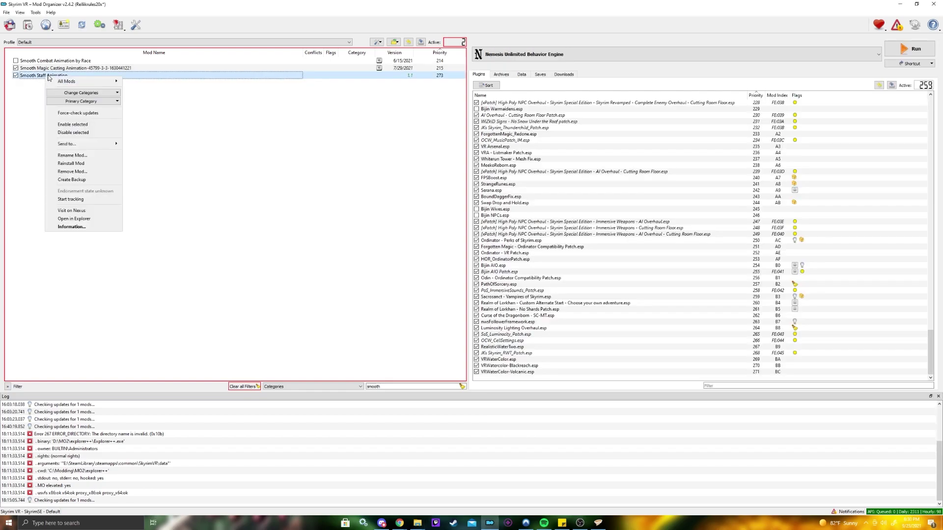
click(86, 220)
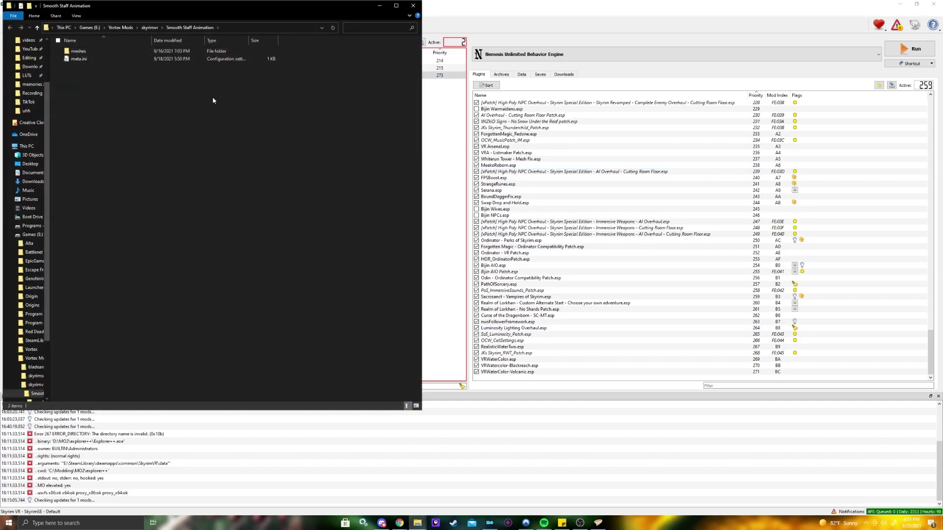
double_click(89, 51)
double_click(90, 52)
double_click(89, 53)
double_click(91, 52)
Step: Copy the Smooth Staff Animation mod's DynamicAnimationReplacer folder into Nemesis_PCEA/3SmoothStaffAnimation and close the File Explorer windows
key(ctrl+a)
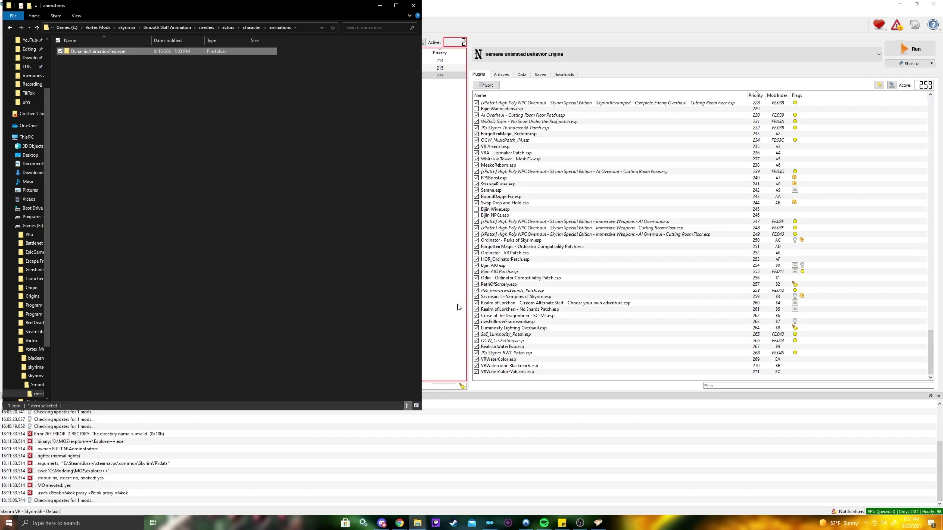
click(414, 527)
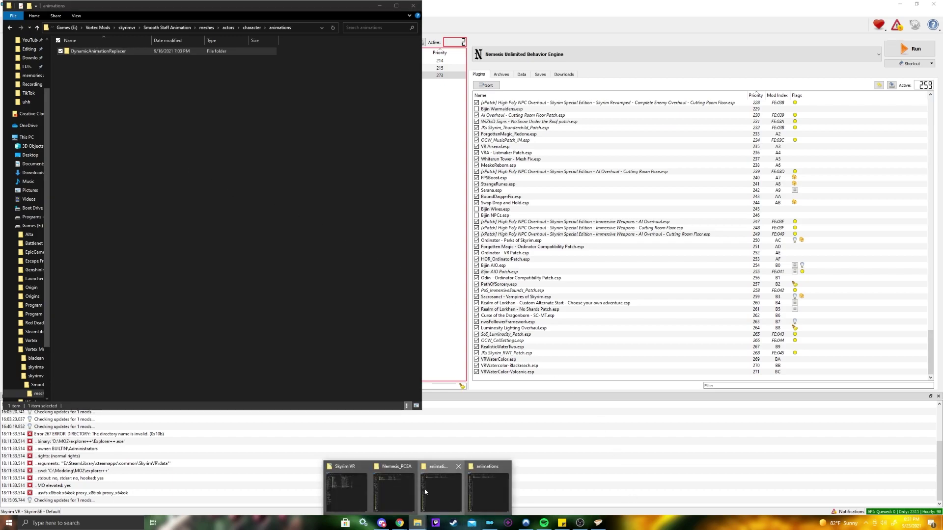
click(425, 492)
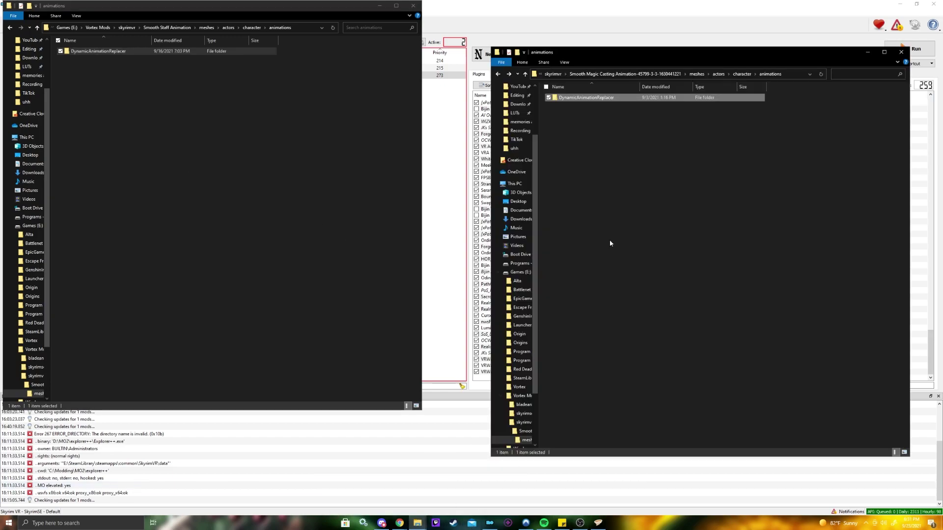
click(417, 523)
click(490, 480)
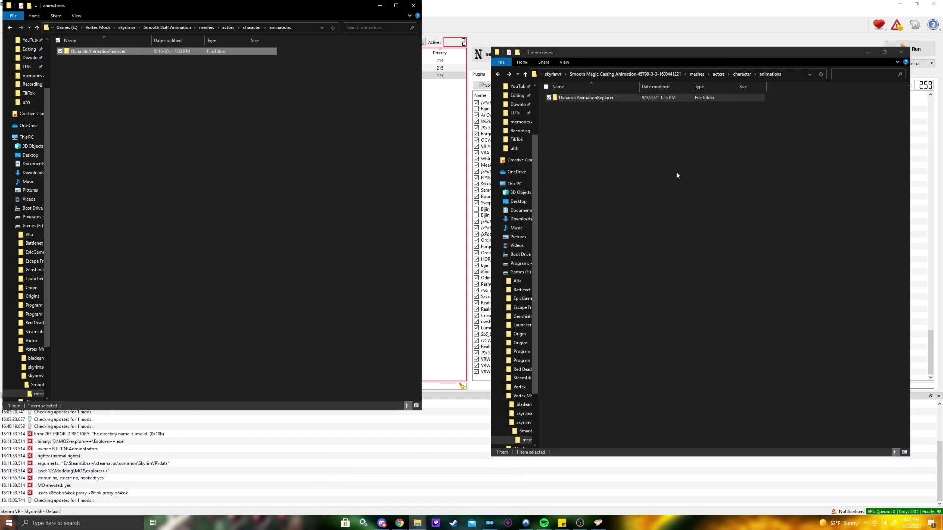
click(901, 52)
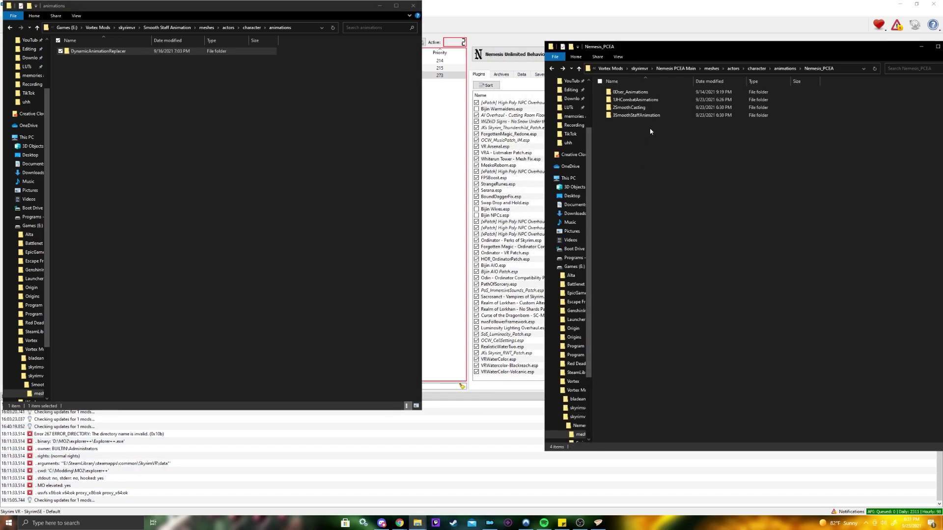
double_click(649, 116)
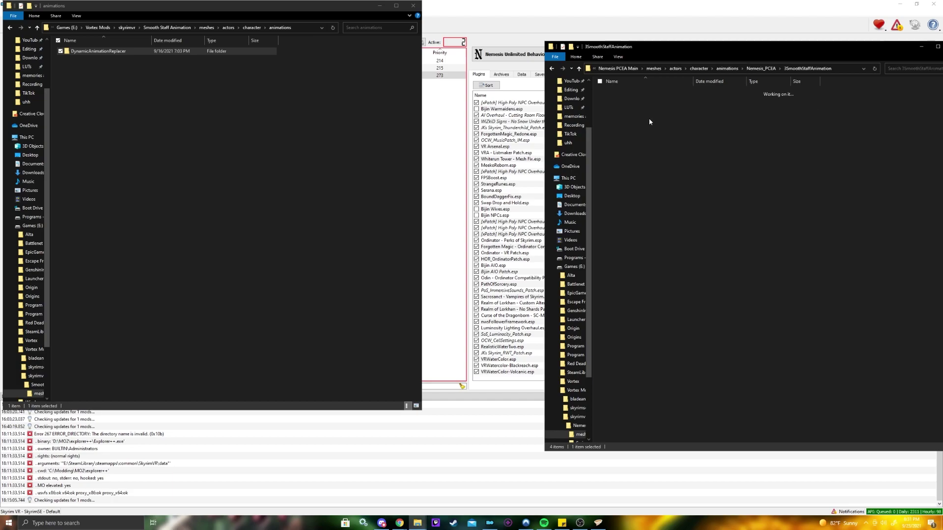
key(ctrl+v)
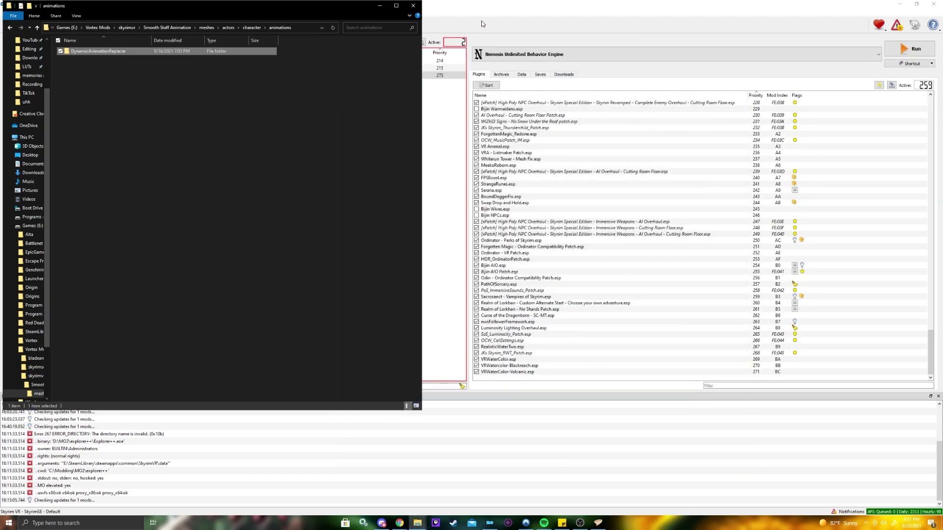
click(412, 5)
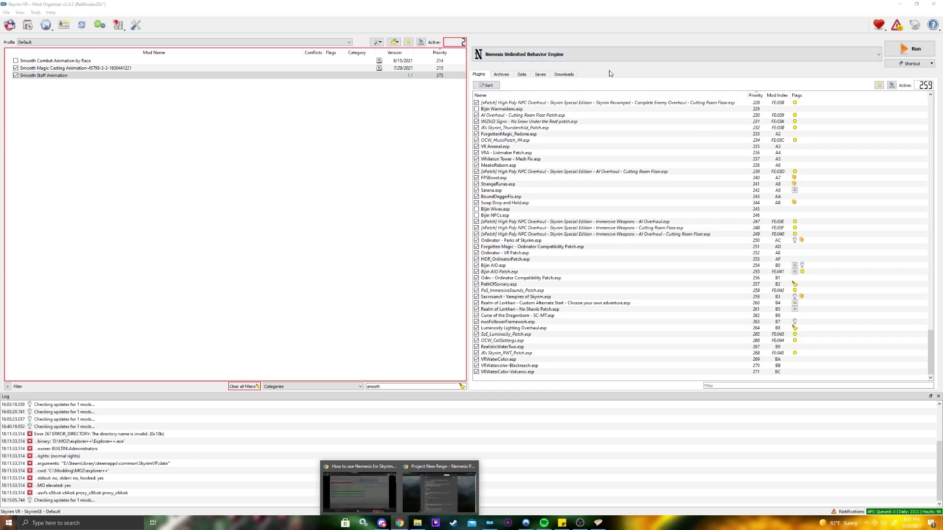
Step: Run Nemesis Unlimited Behavior Engine from Mod Organizer, check its list of mods, and update the engine
click(916, 48)
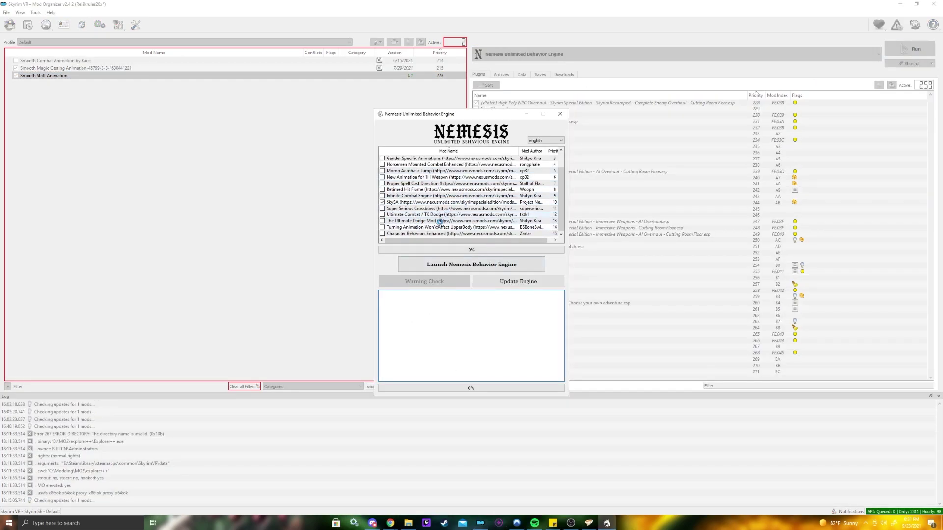
scroll(420, 204, up, 1)
scroll(420, 205, down, 1)
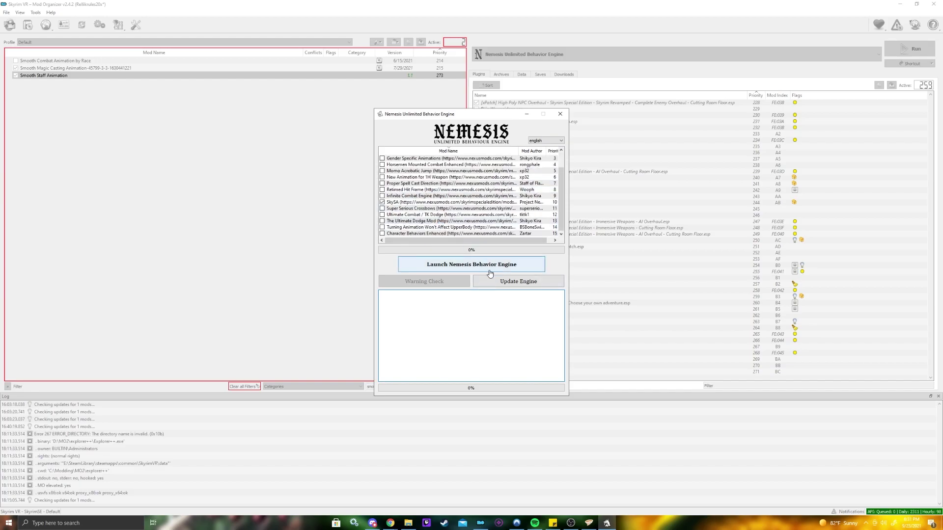
click(493, 281)
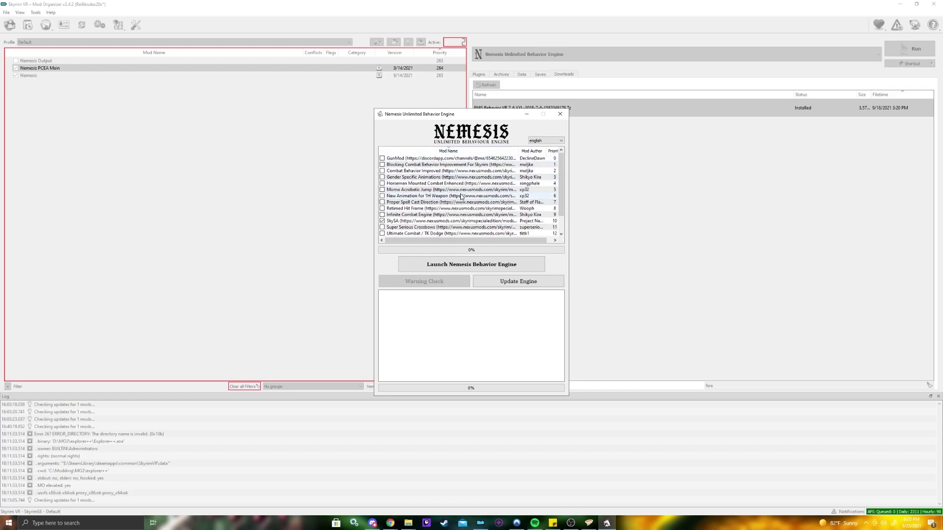
scroll(459, 211, down, 1)
scroll(412, 204, up, 1)
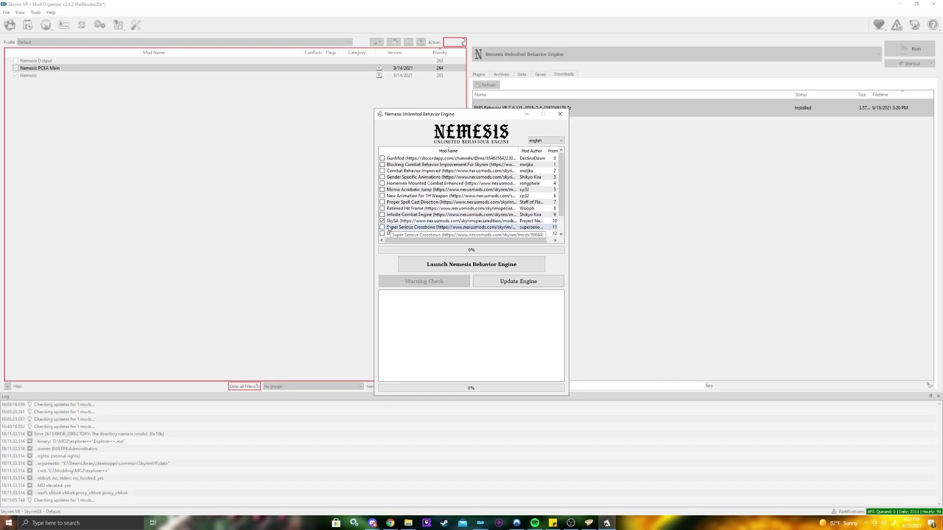
scroll(389, 229, down, 1)
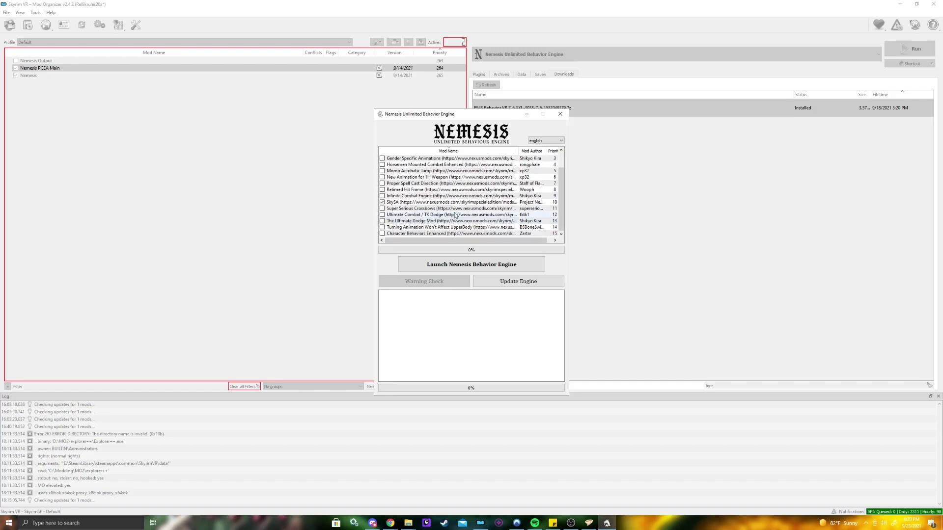
click(501, 280)
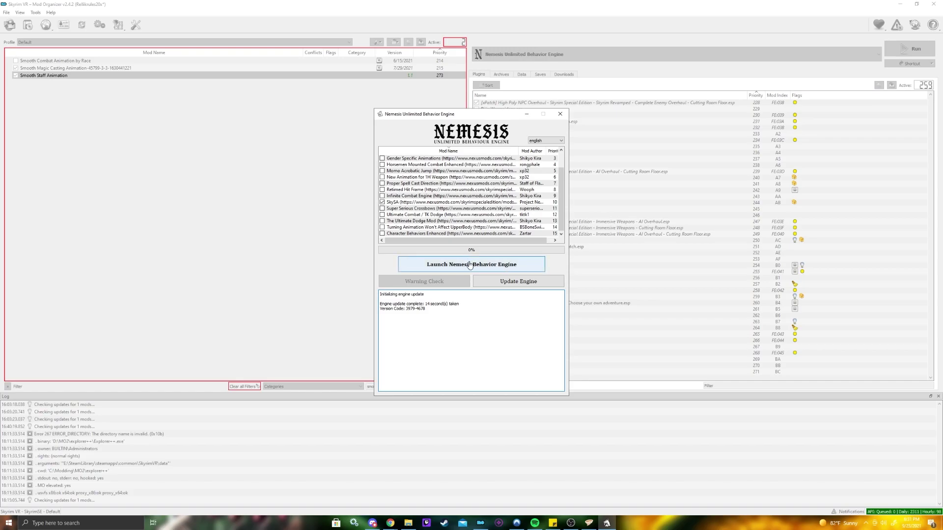
Step: Generate the behavior files with Nemesis, review the log for the PCEA mods and warnings, and close Nemesis
click(484, 266)
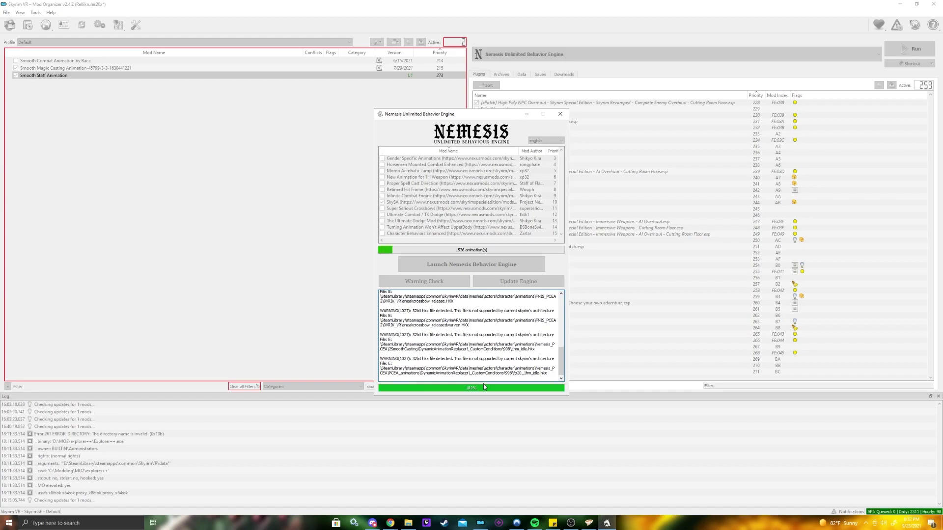
mouse_move(560, 370)
mouse_down()
mouse_move(561, 330)
mouse_move(561, 370)
mouse_move(561, 356)
mouse_up()
scroll(426, 320, up, 5)
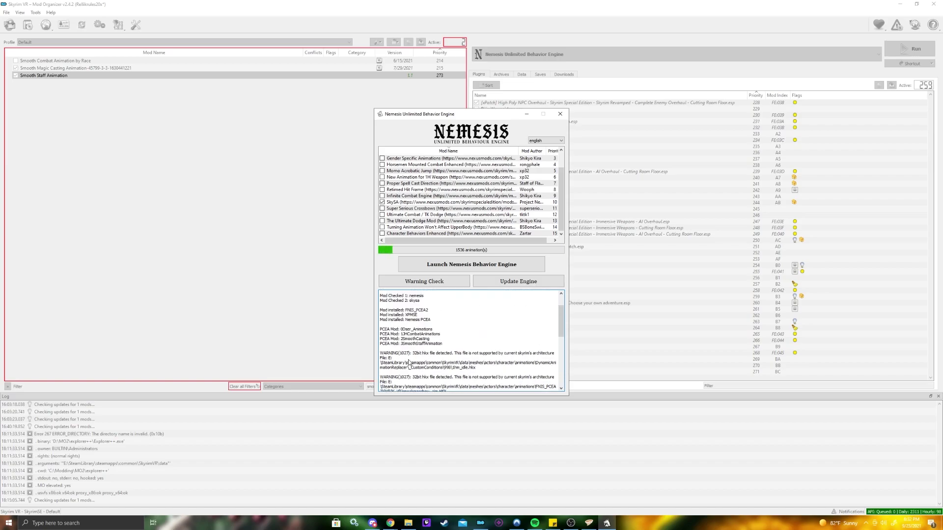
scroll(421, 355, down, 10)
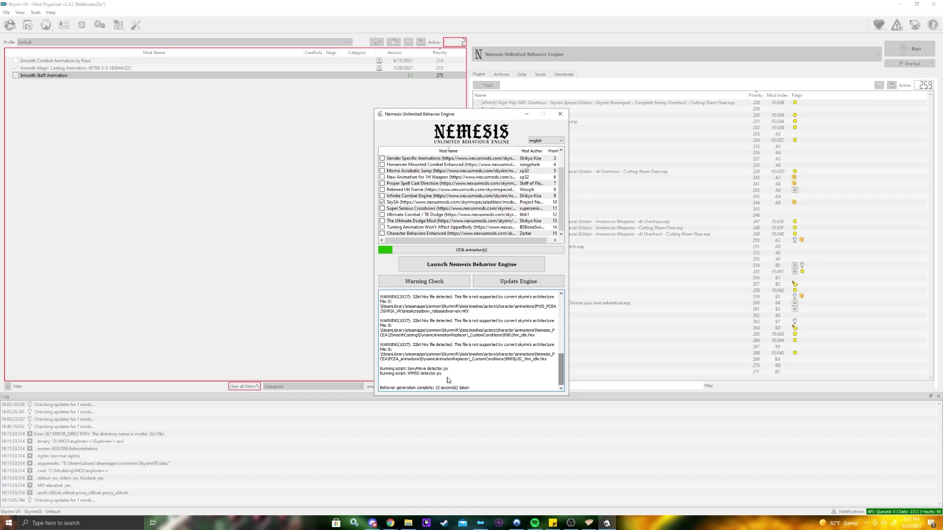
scroll(471, 375, up, 10)
scroll(430, 359, down, 10)
scroll(438, 362, up, 10)
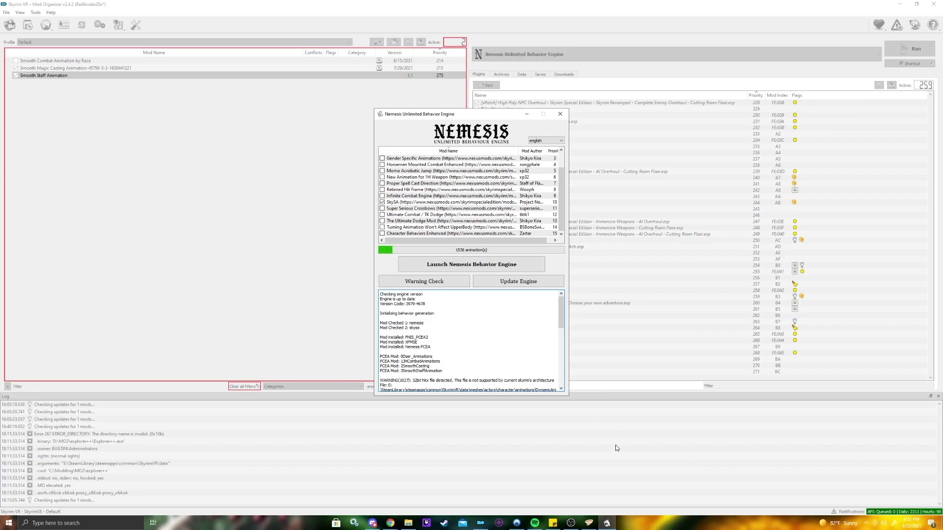
click(559, 114)
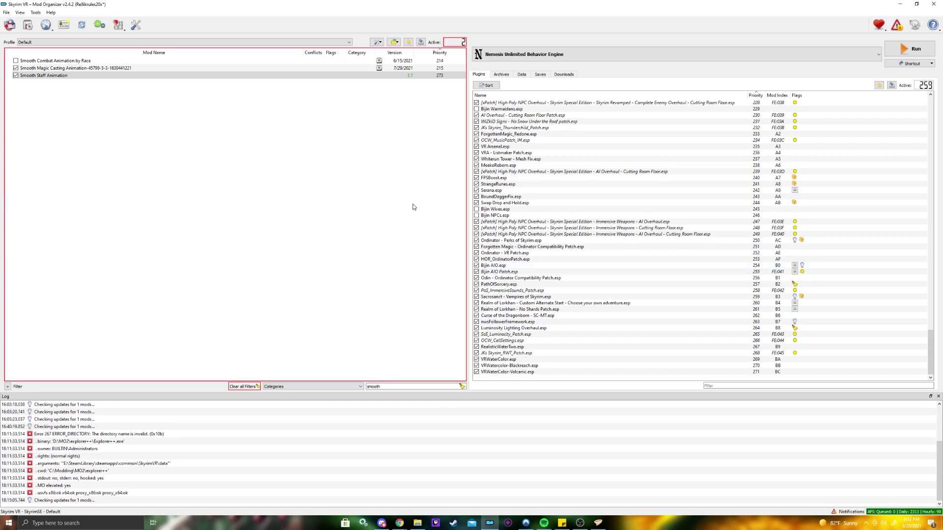
click(521, 75)
click(484, 77)
click(538, 53)
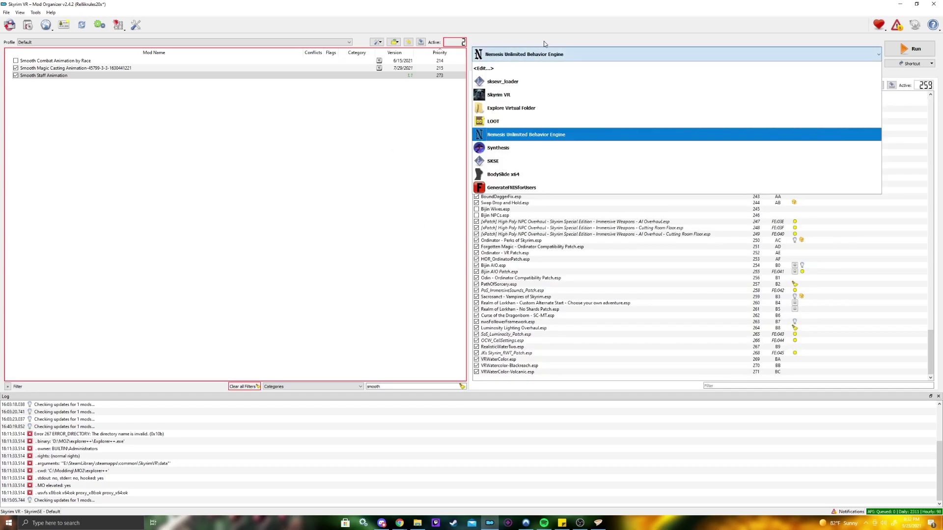
click(544, 44)
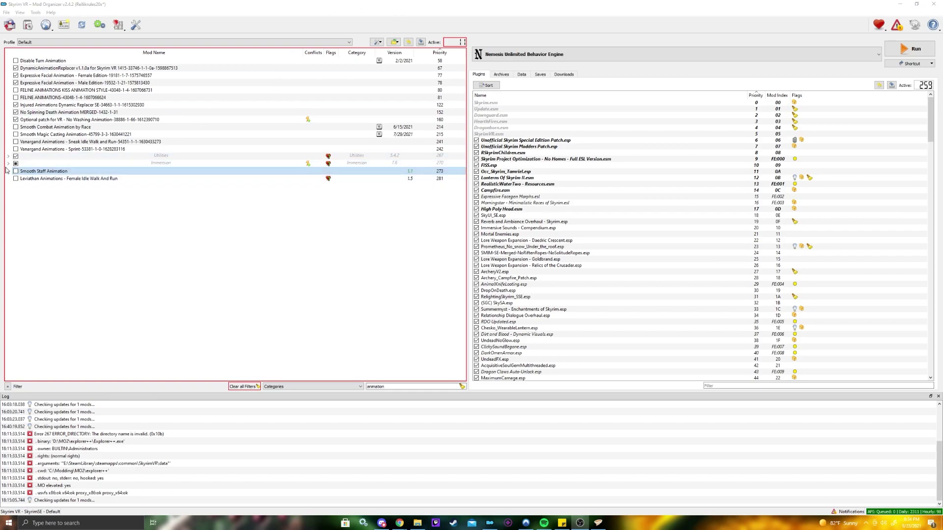
Step: Filter the mod list by "smooth" and select the Smooth Staff Animation mod
click(22, 172)
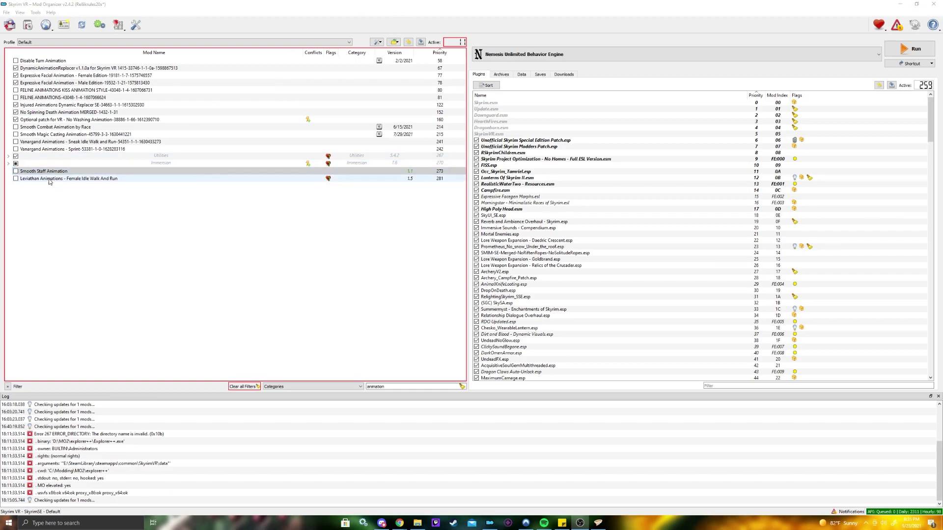
drag(393, 387, 271, 387)
text(smooth)
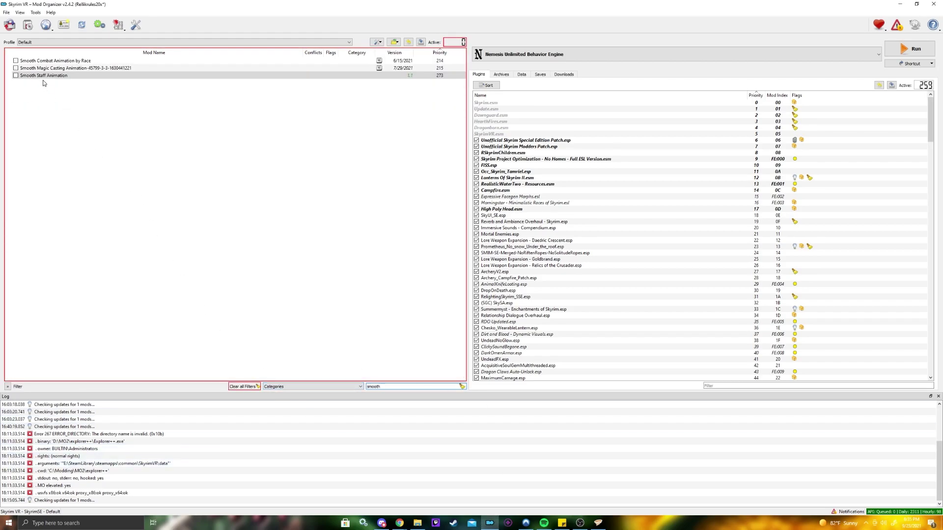
click(19, 76)
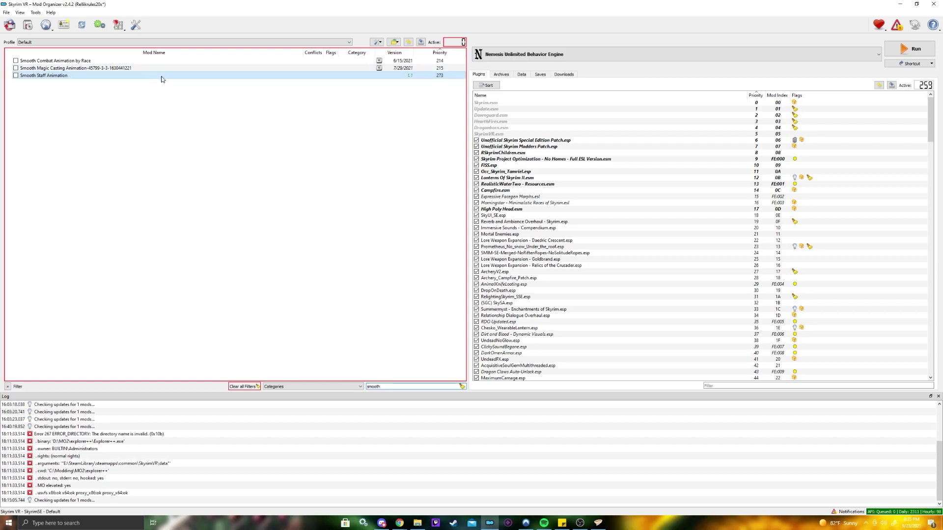